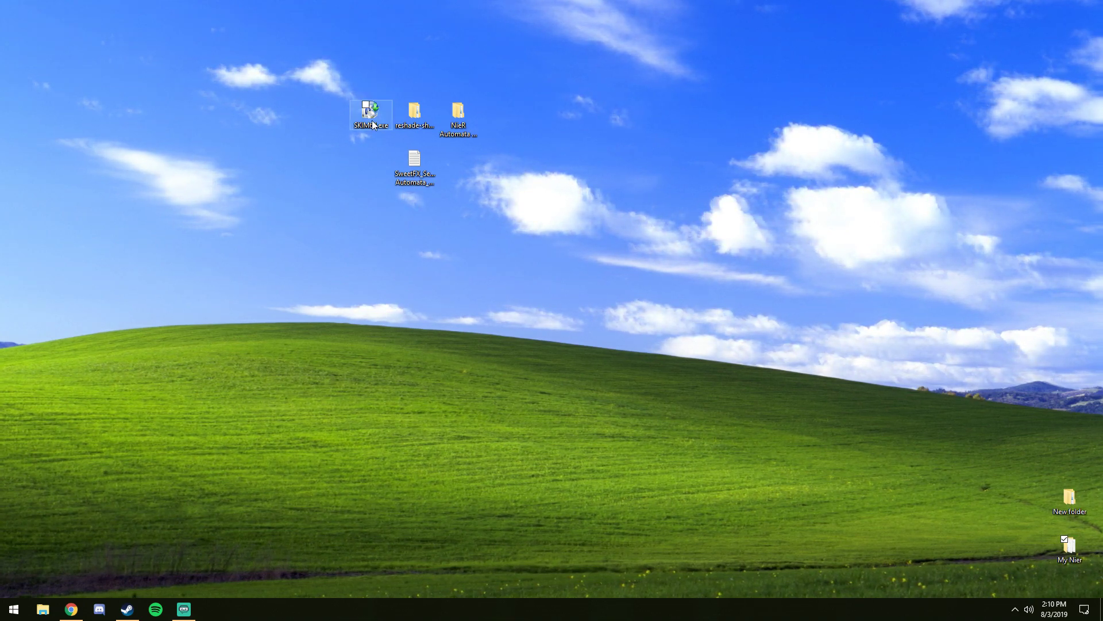
Review the mod files on the desktop and the Tweaks & FAR, HD Texture Pack and DG's Preset pages open in Chrome.
click(424, 122)
click(453, 136)
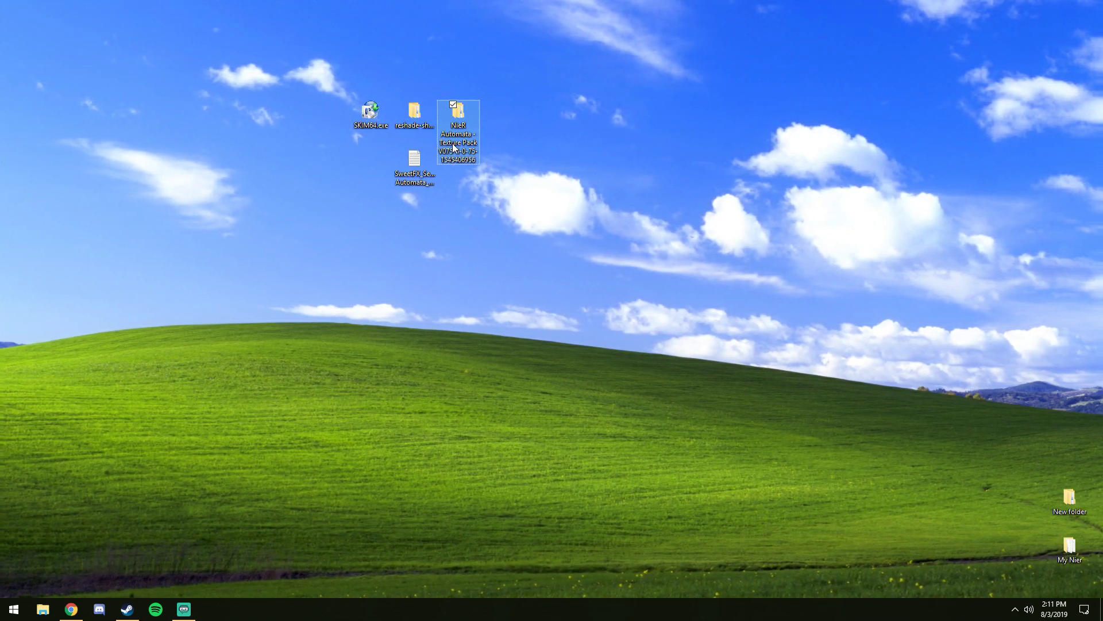
click(415, 172)
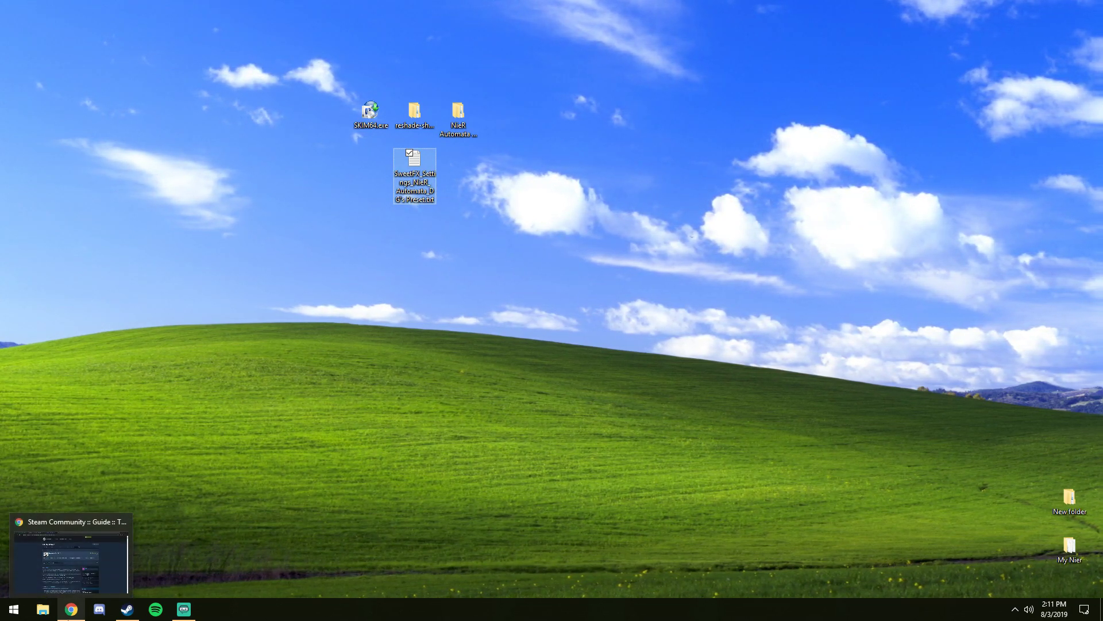
click(71, 615)
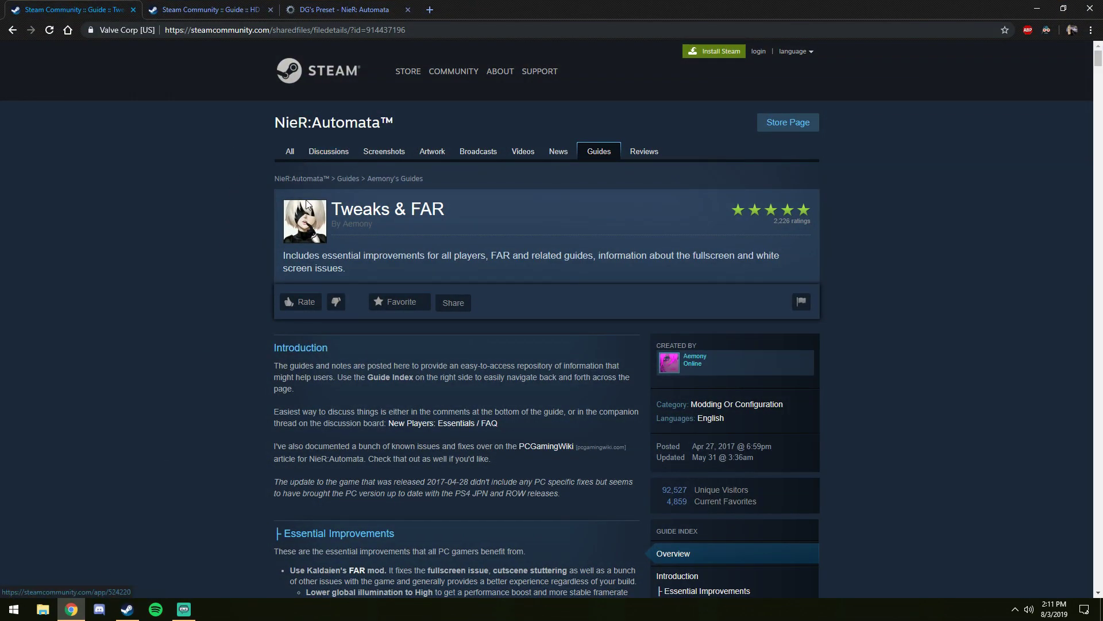
mouse_move(333, 215)
mouse_down()
mouse_move(460, 215)
mouse_move(334, 219)
mouse_up()
key(ctrl+Tab)
click(334, 9)
drag(178, 112, 107, 112)
click(148, 117)
click(237, 4)
click(73, 5)
click(239, 3)
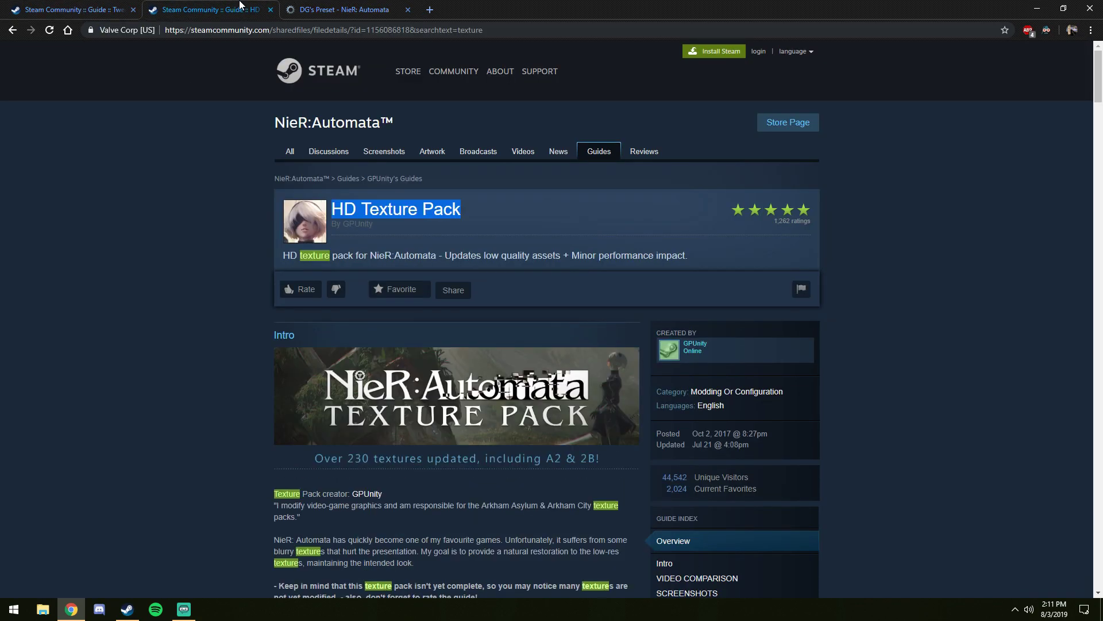
click(230, 475)
click(127, 609)
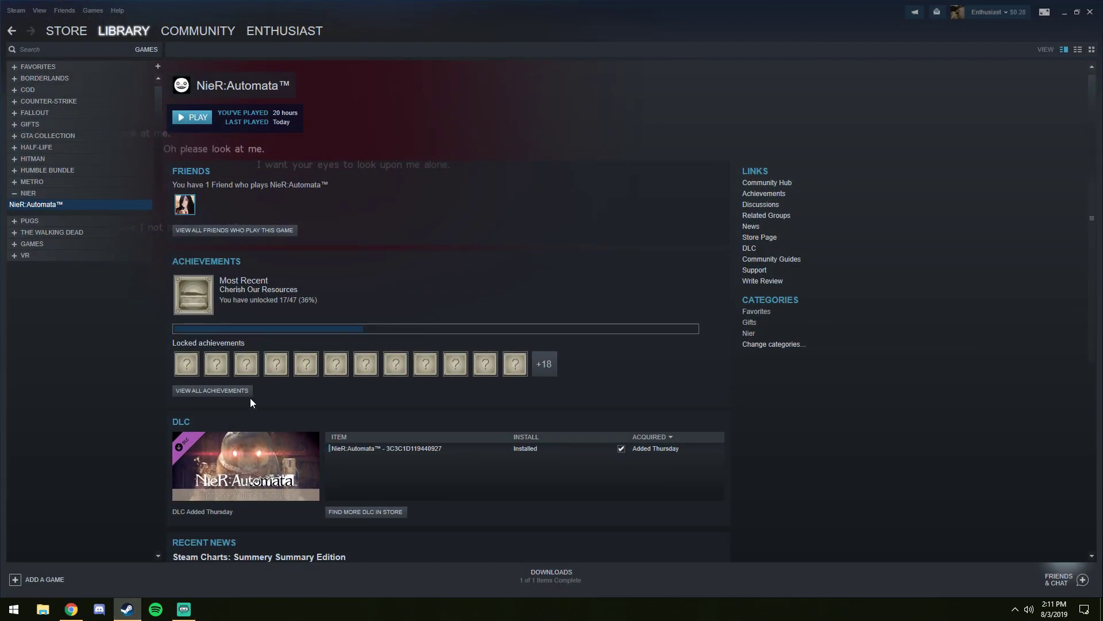
click(127, 609)
click(71, 609)
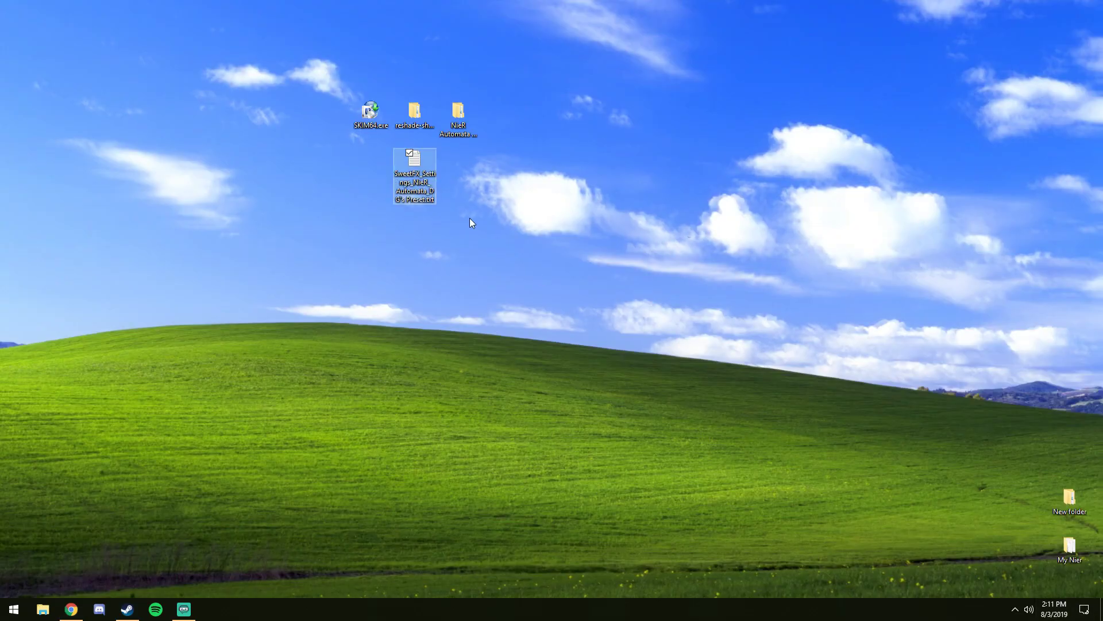
key(alt+Tab)
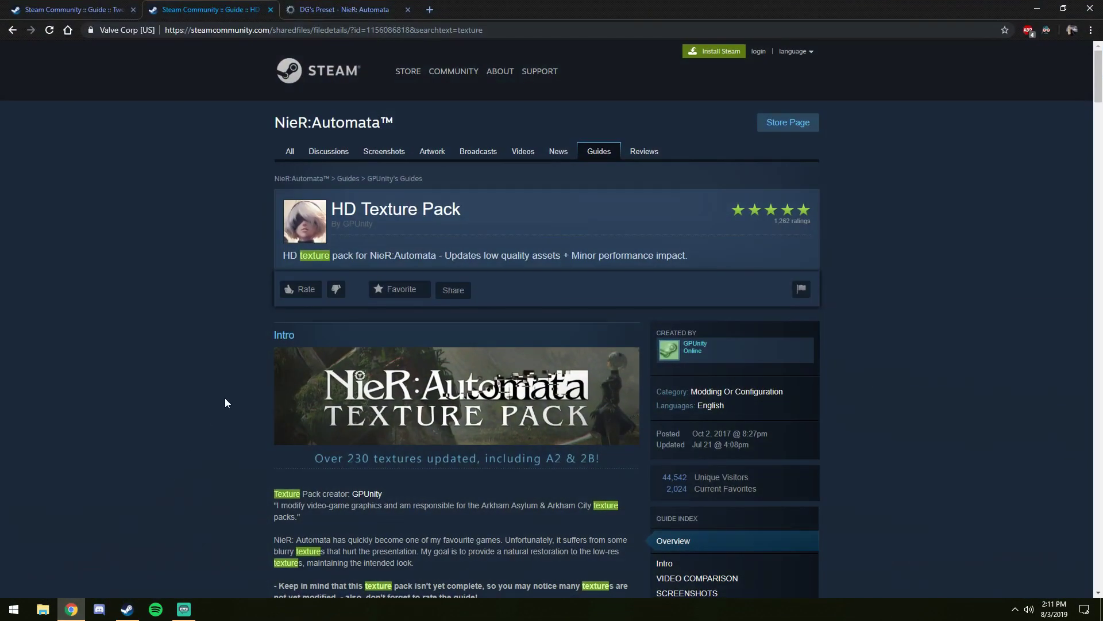
Go to the Prerequisites section of the Tweaks & FAR guide.
key(ctrl+shift+Tab)
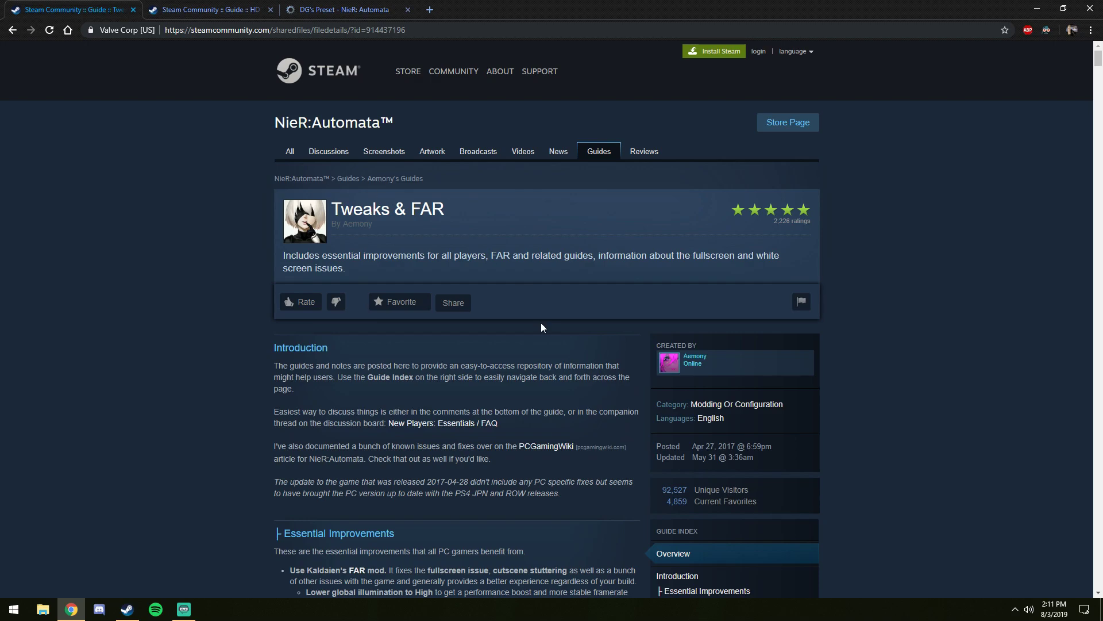
scroll(541, 328, down, 5)
click(687, 394)
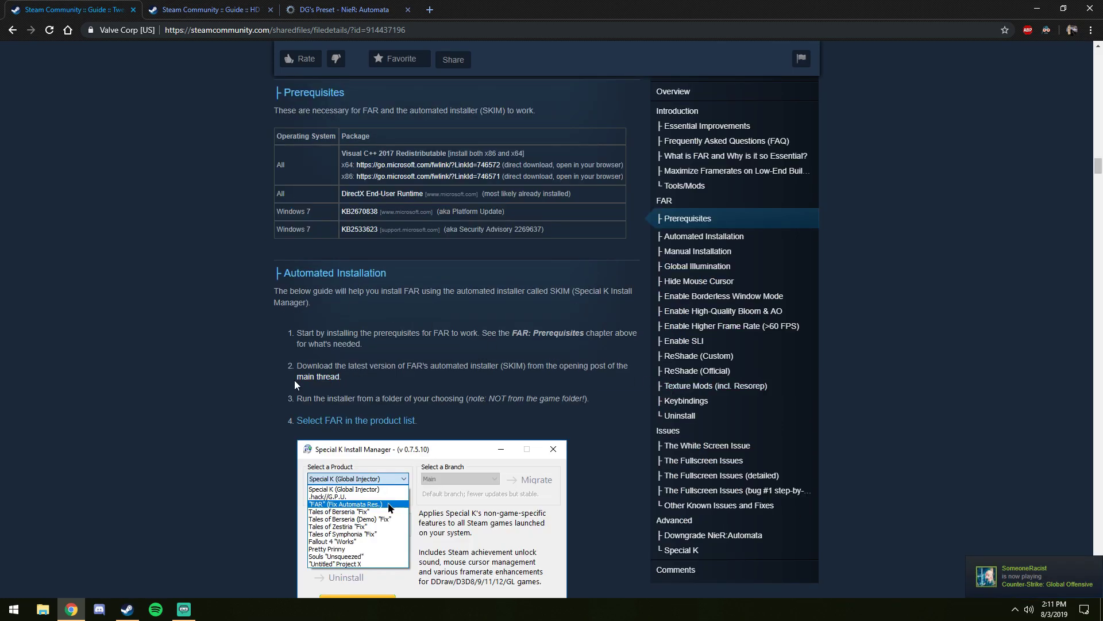
Run SKIM64.exe from the desktop, install the "FAR" (Fix Automata Res.) product, and close the install manager.
click(1039, 8)
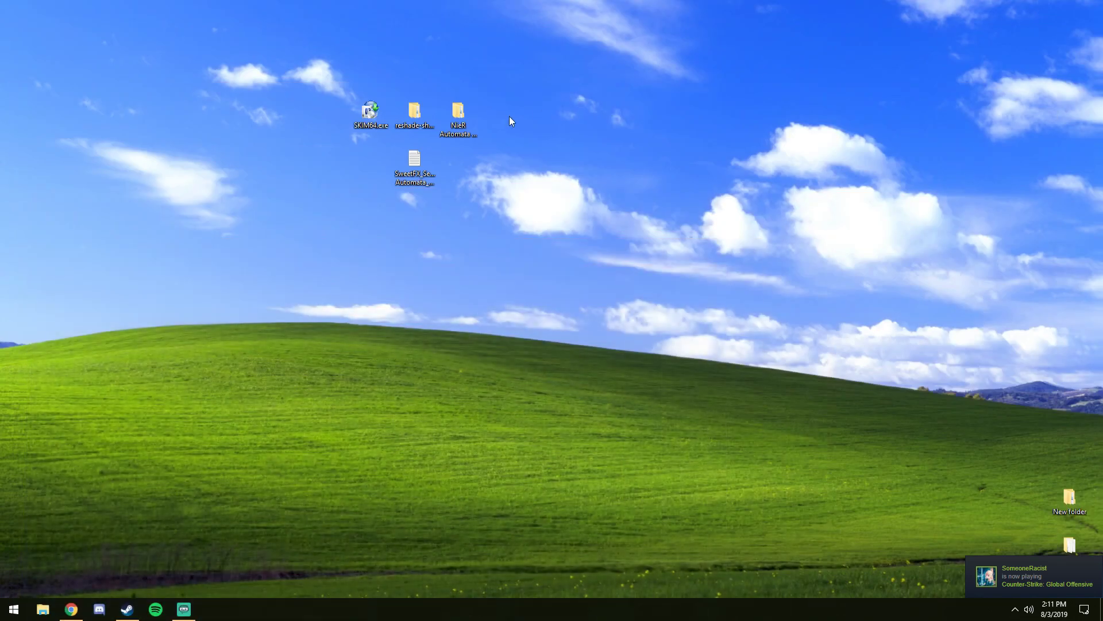
double_click(372, 118)
click(472, 240)
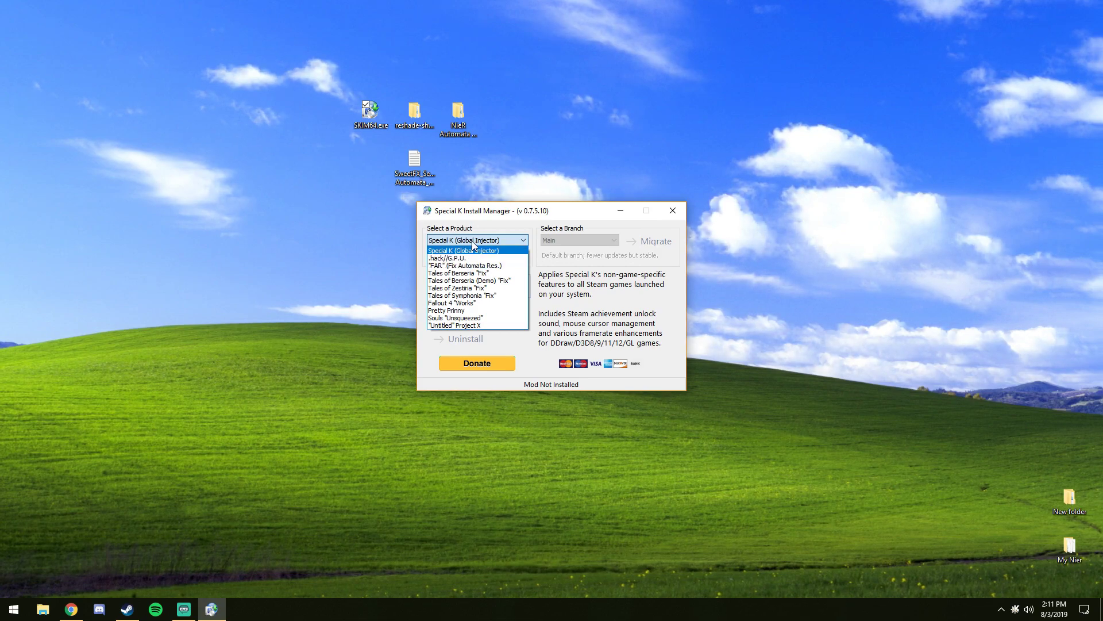
click(472, 266)
click(495, 289)
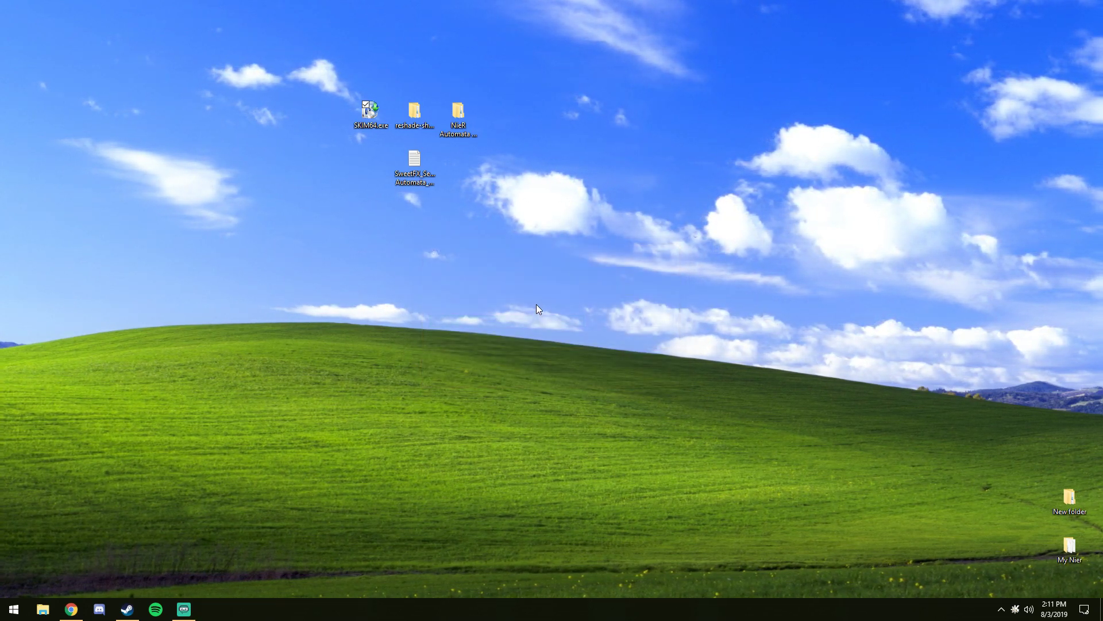
click(544, 299)
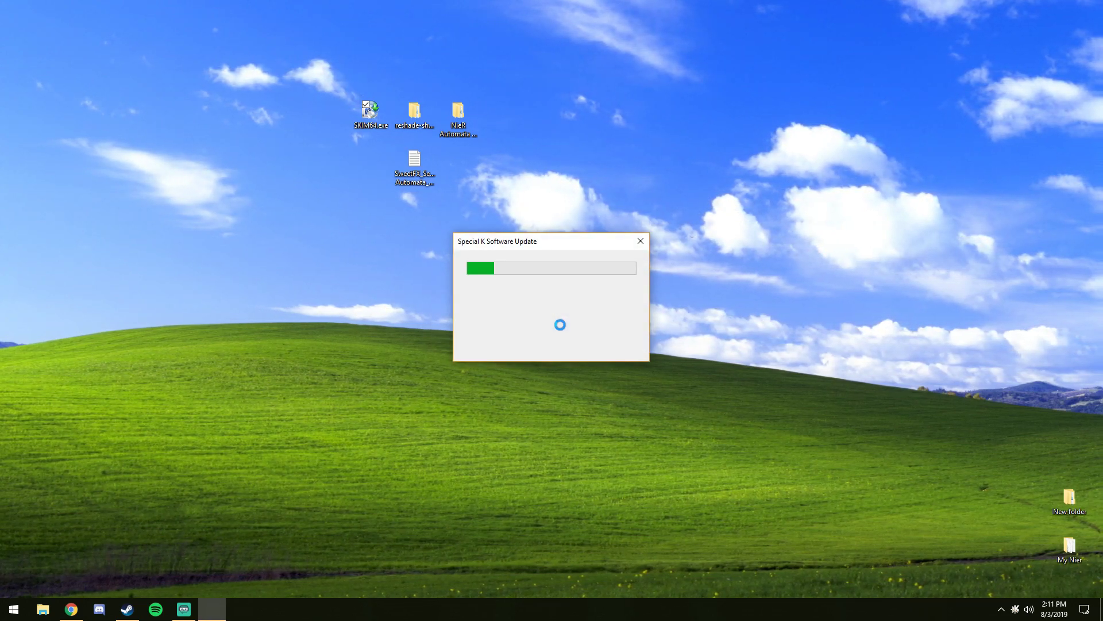
click(577, 296)
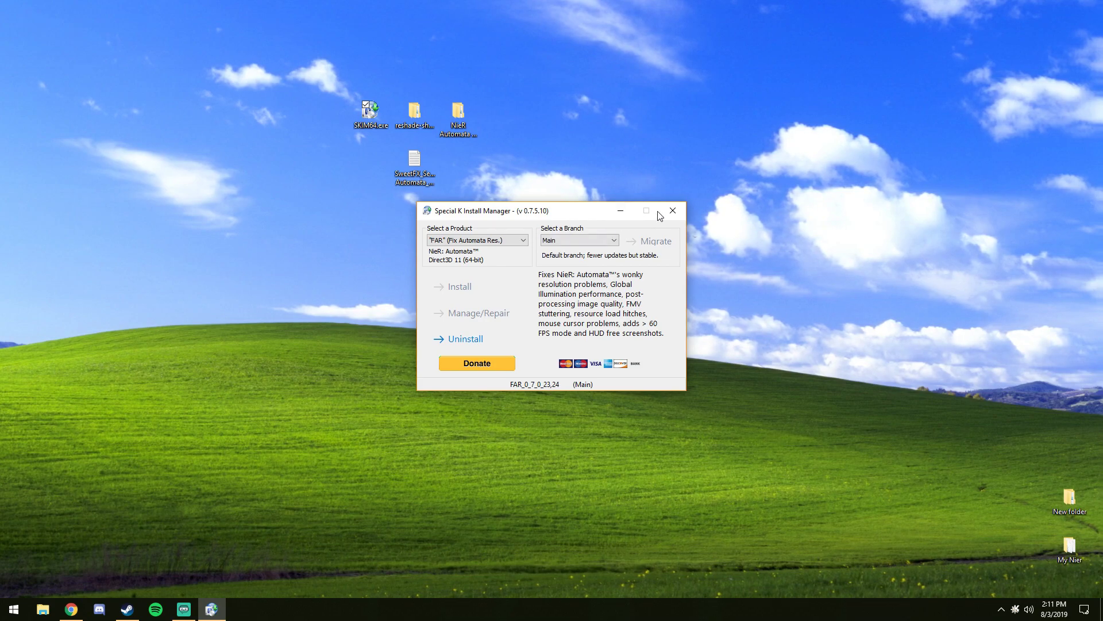
click(673, 211)
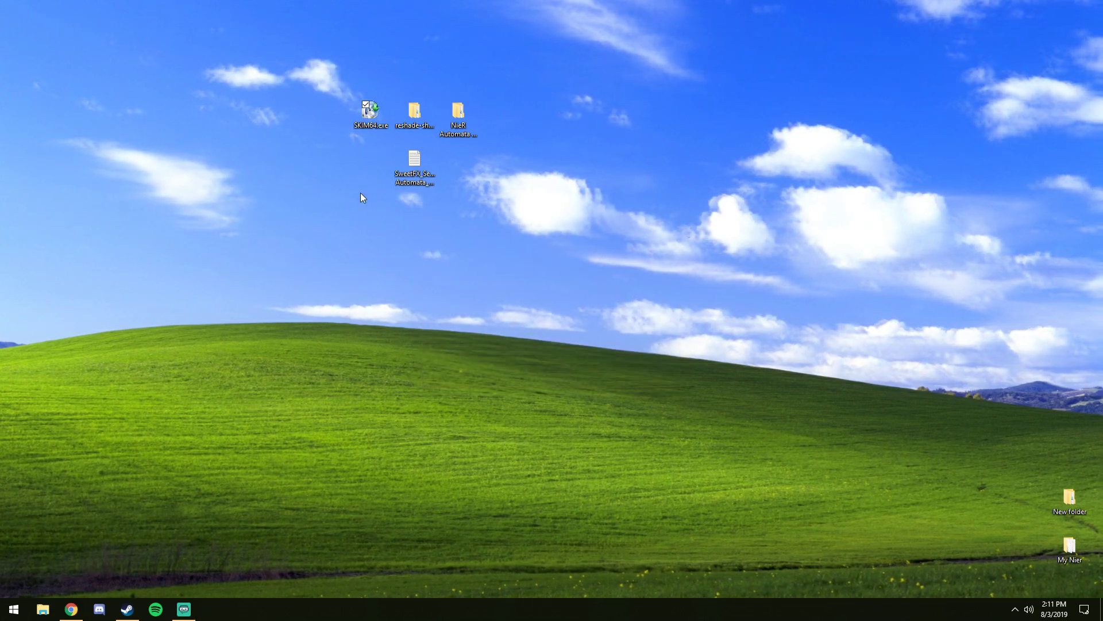
Switch to Steam, browse NieR:Automata's local files from its properties, and leave only the game folder window open.
click(127, 608)
right_click(101, 206)
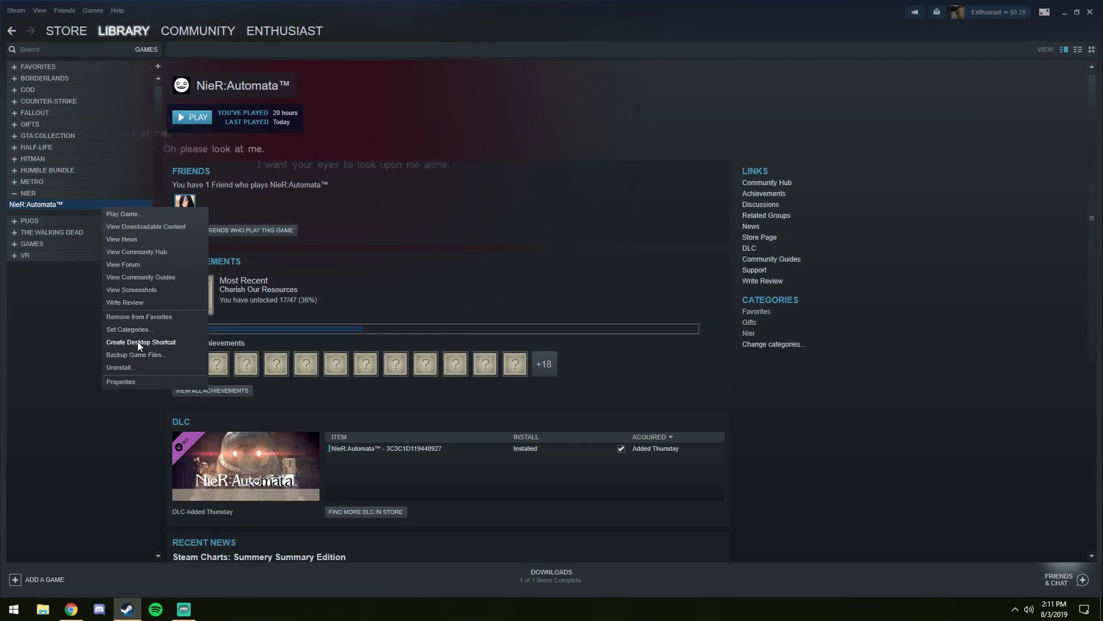
click(120, 381)
click(505, 142)
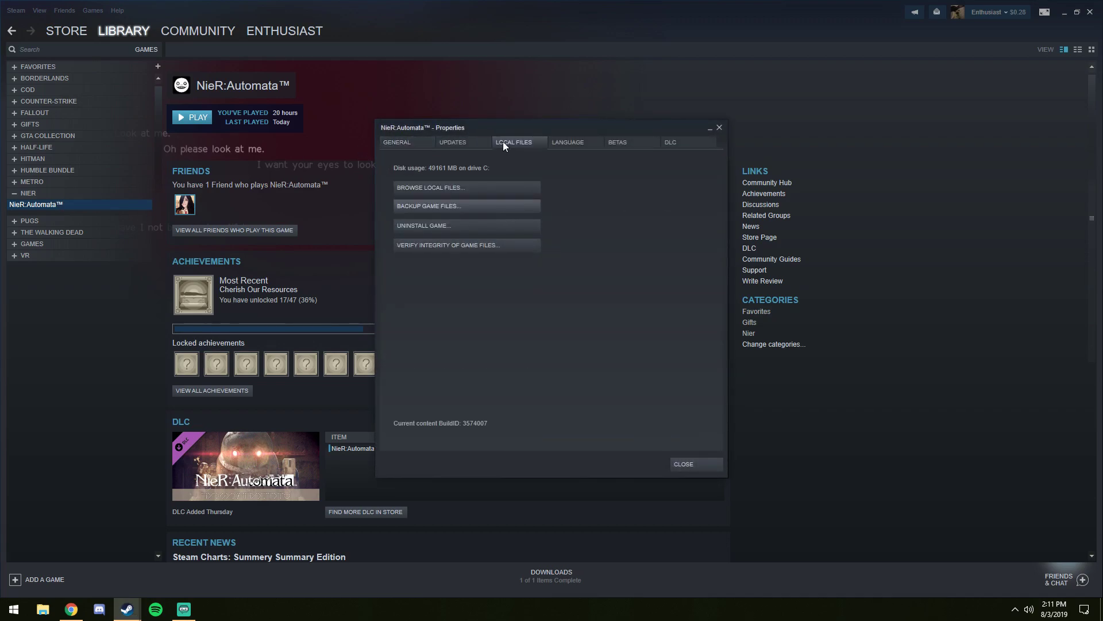
click(487, 185)
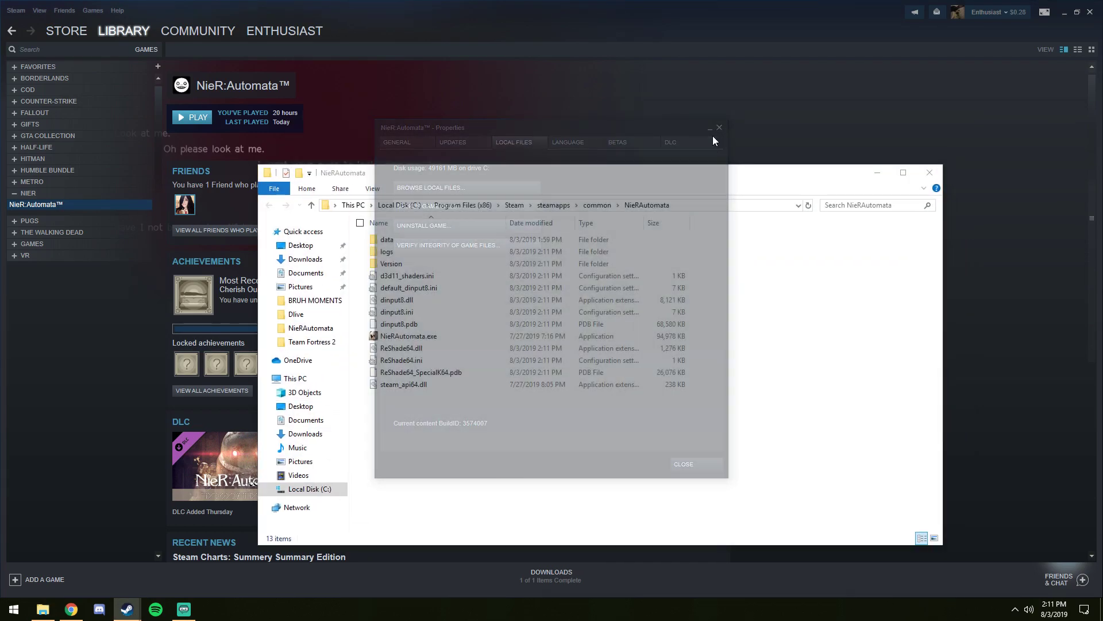
click(1064, 12)
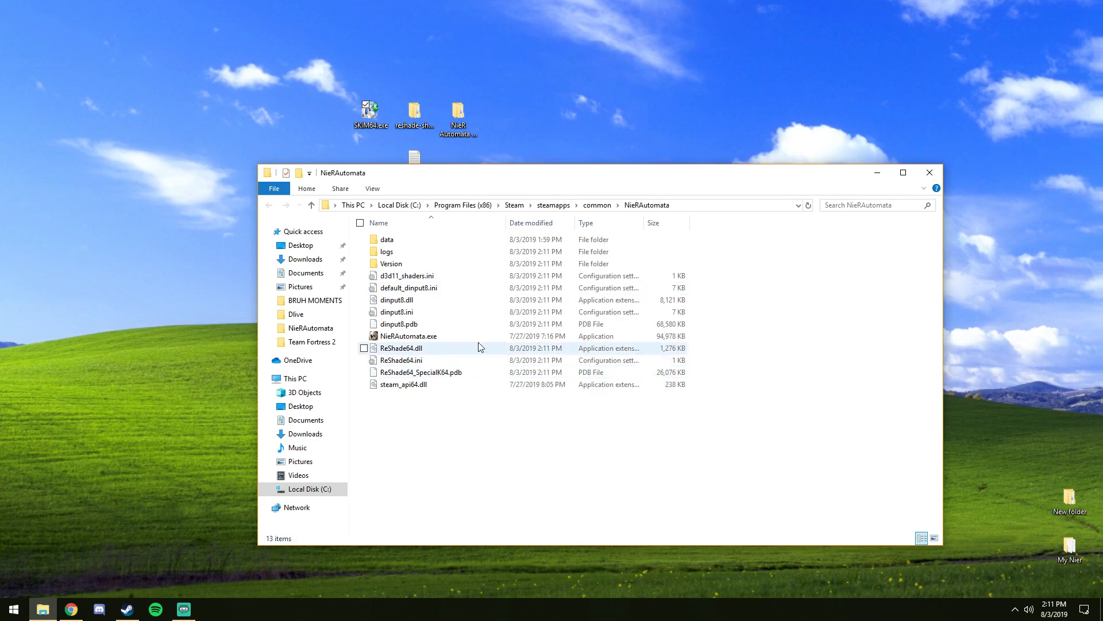
Create a new folder named ReShade in the NieRAutomata game folder.
right_click(466, 433)
mouse_move(412, 415)
click(487, 411)
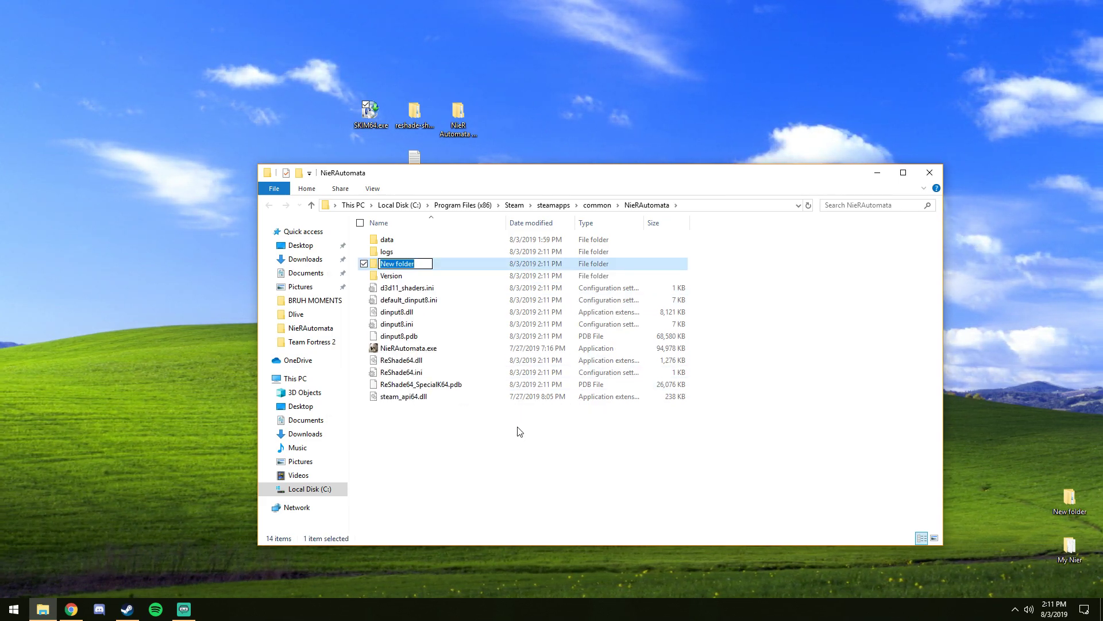
text(ReShg)
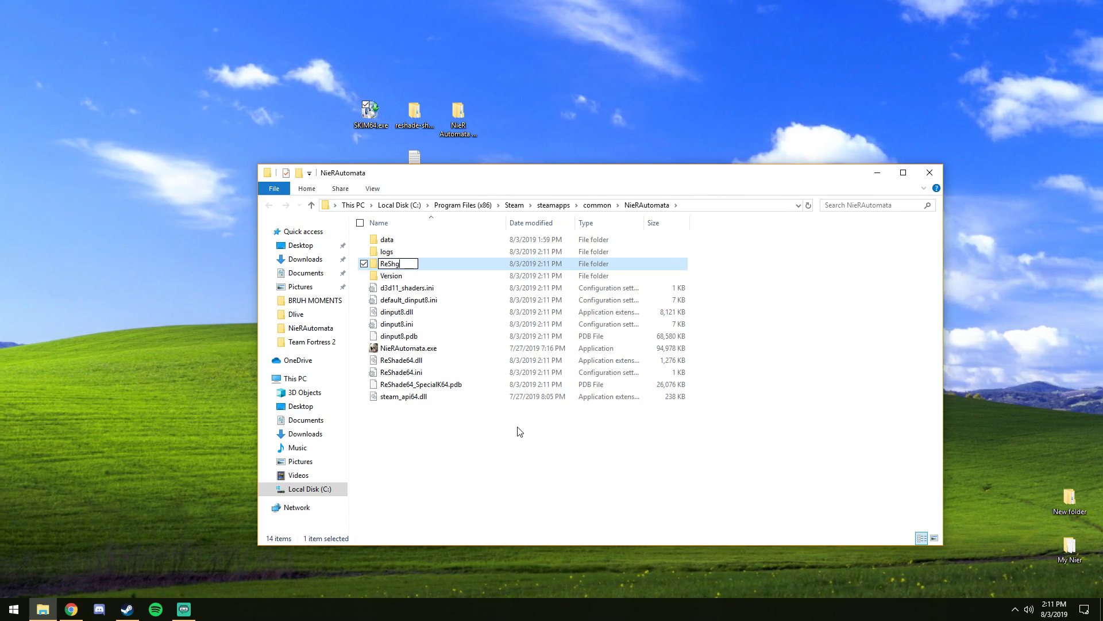
key(BackSpace)
text(ade)
key(Return)
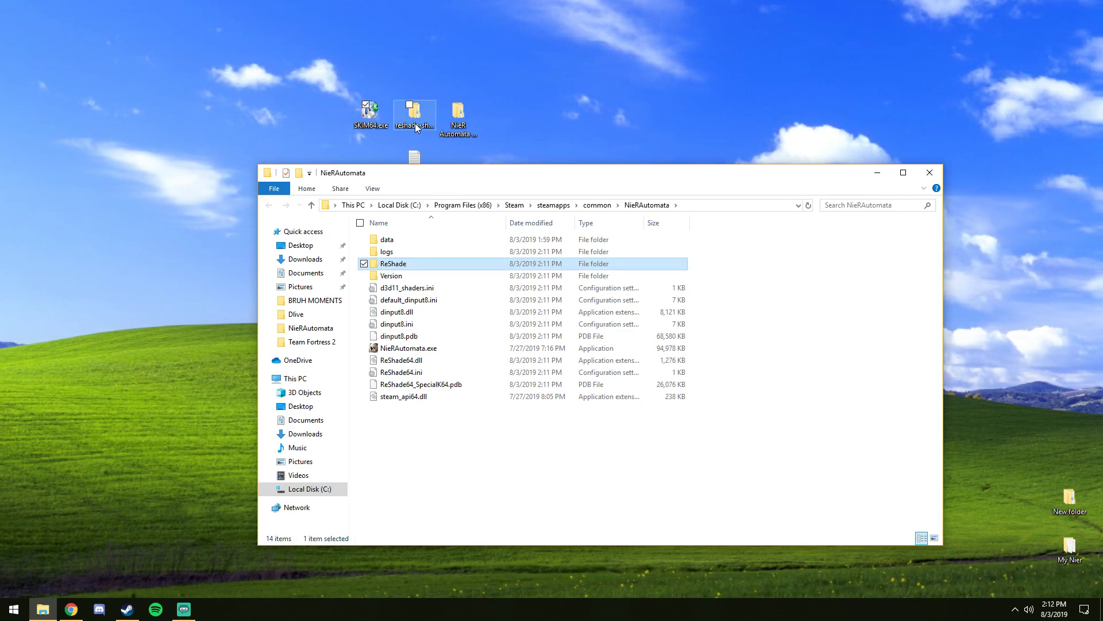
Switch to Chrome and check the ReShade (Custom) section of the Tweaks & FAR guide.
click(71, 609)
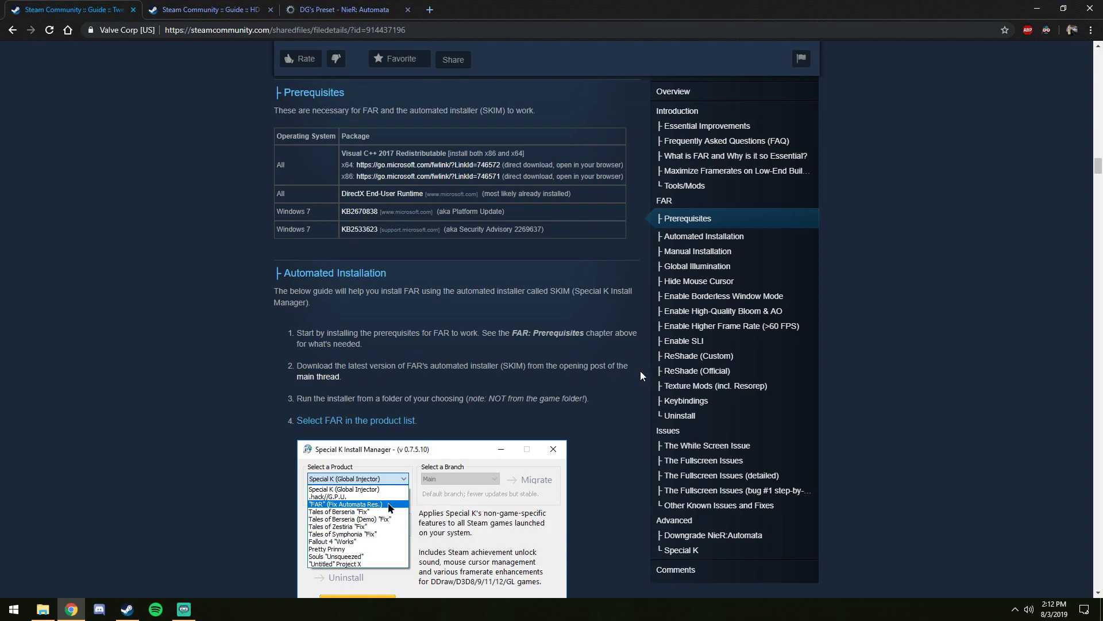
click(697, 357)
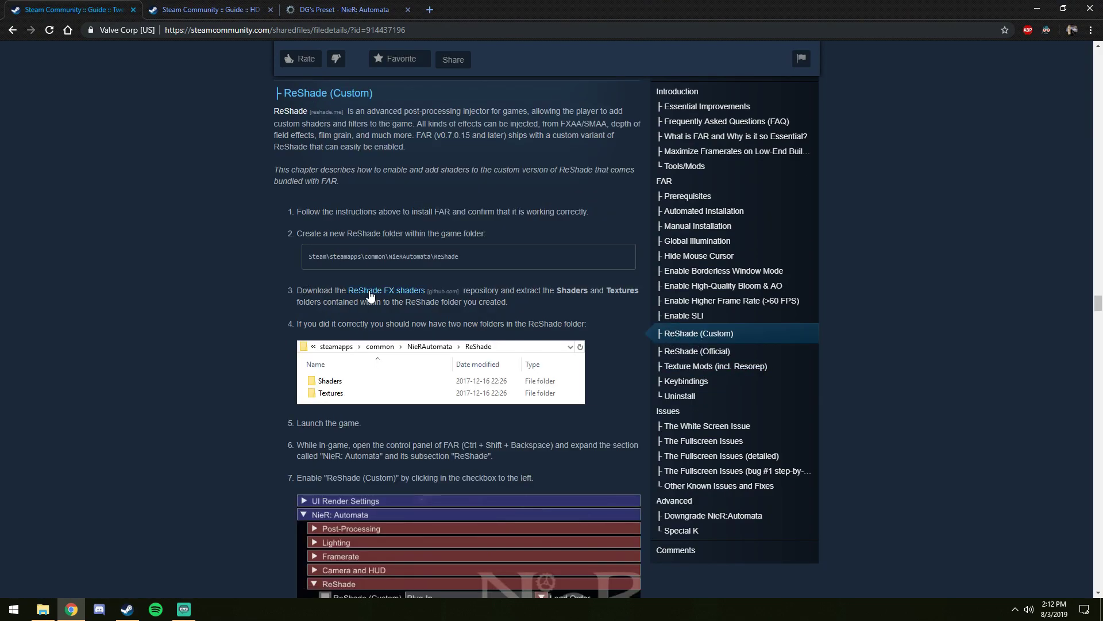
click(1037, 8)
Move the Shaders and Textures folders from the desktop's reshade-shaders-master folder into the game's ReShade folder, and close the source window.
double_click(414, 112)
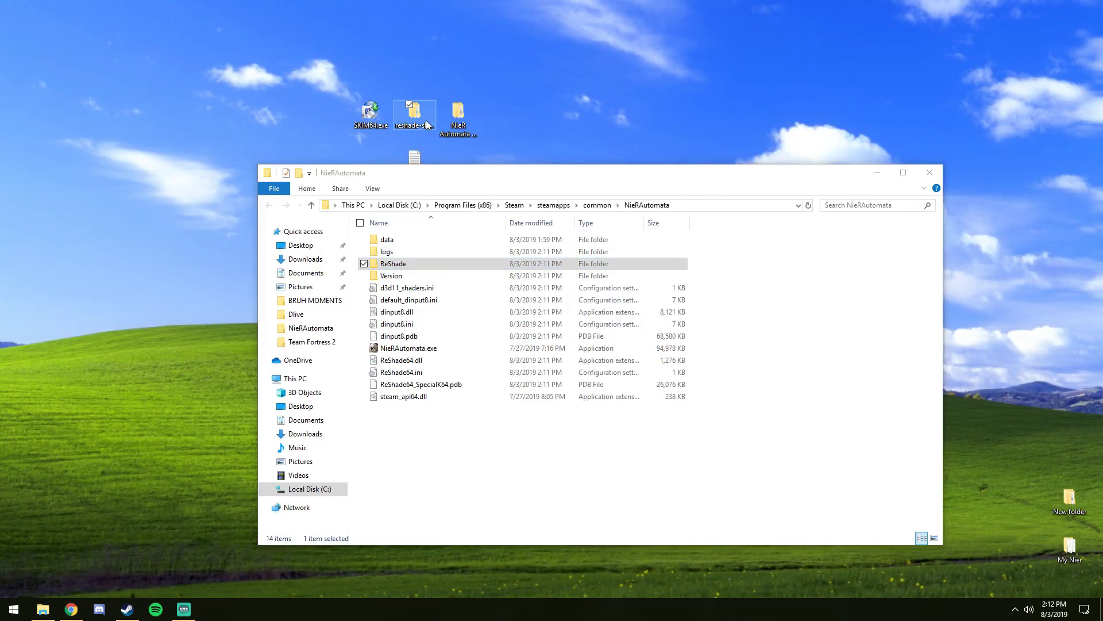
drag(468, 196, 614, 308)
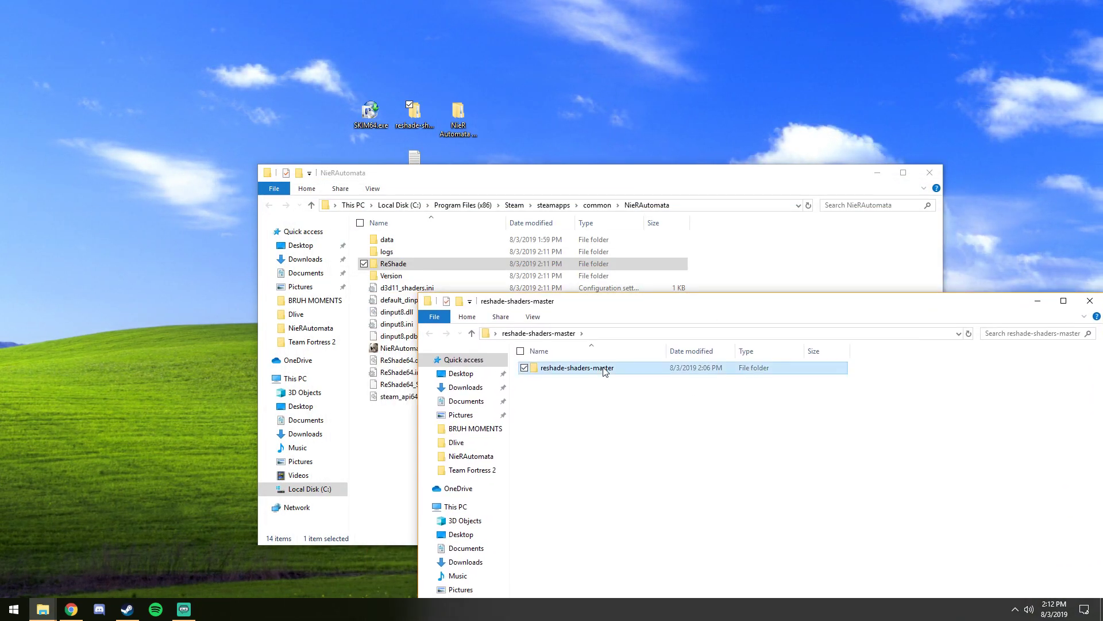
double_click(525, 367)
click(524, 368)
click(524, 380)
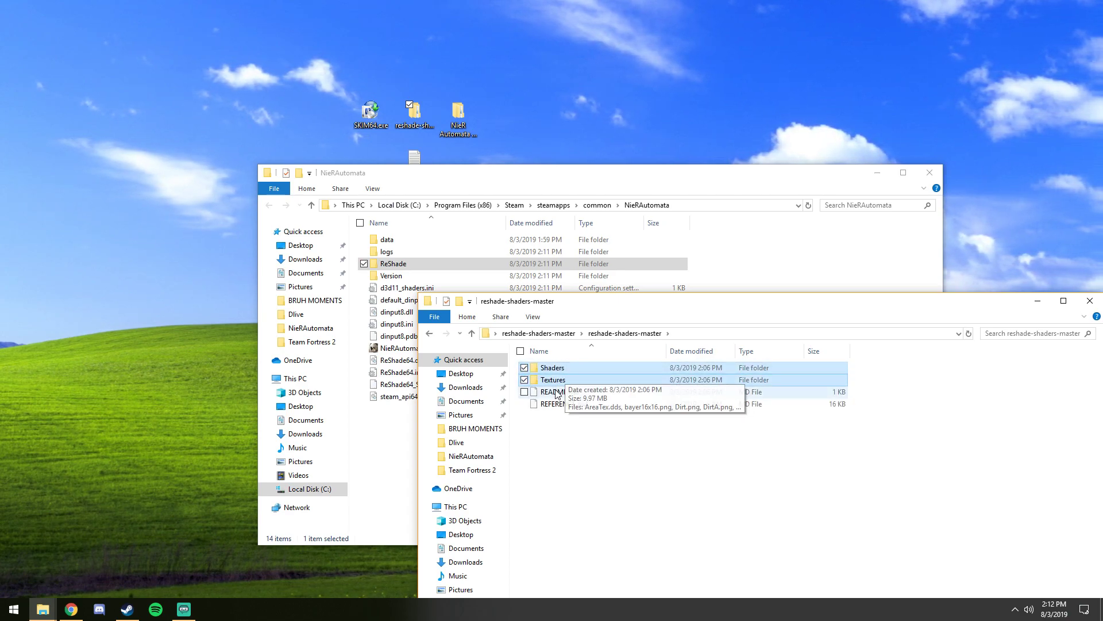
drag(545, 380, 499, 260)
click(1088, 300)
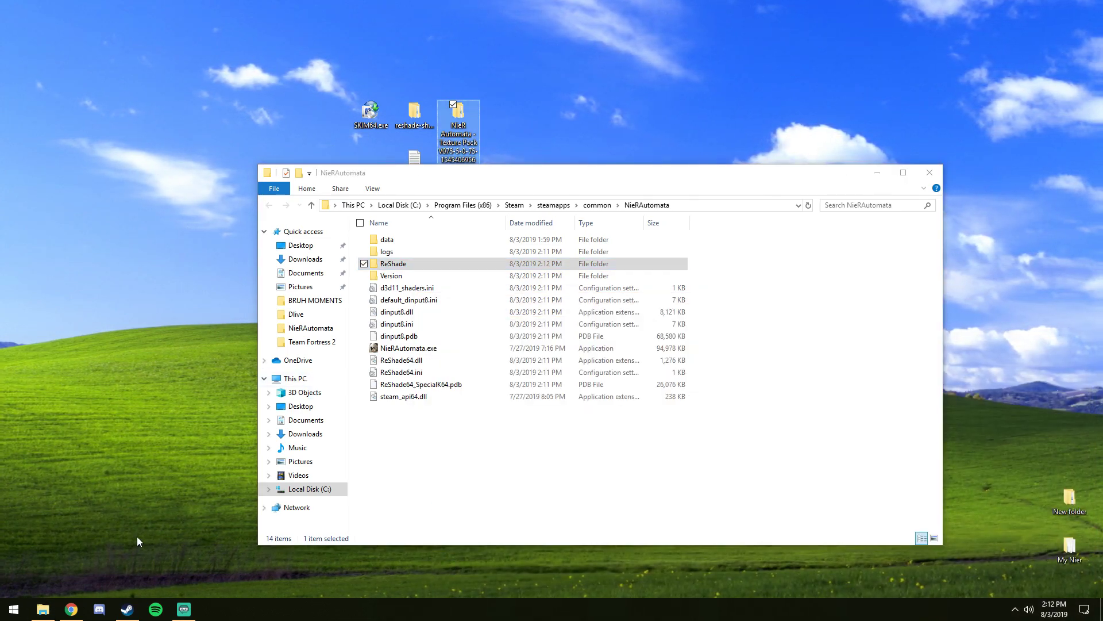
Switch to Chrome and view the HD Texture Pack guide page.
click(71, 608)
click(229, 16)
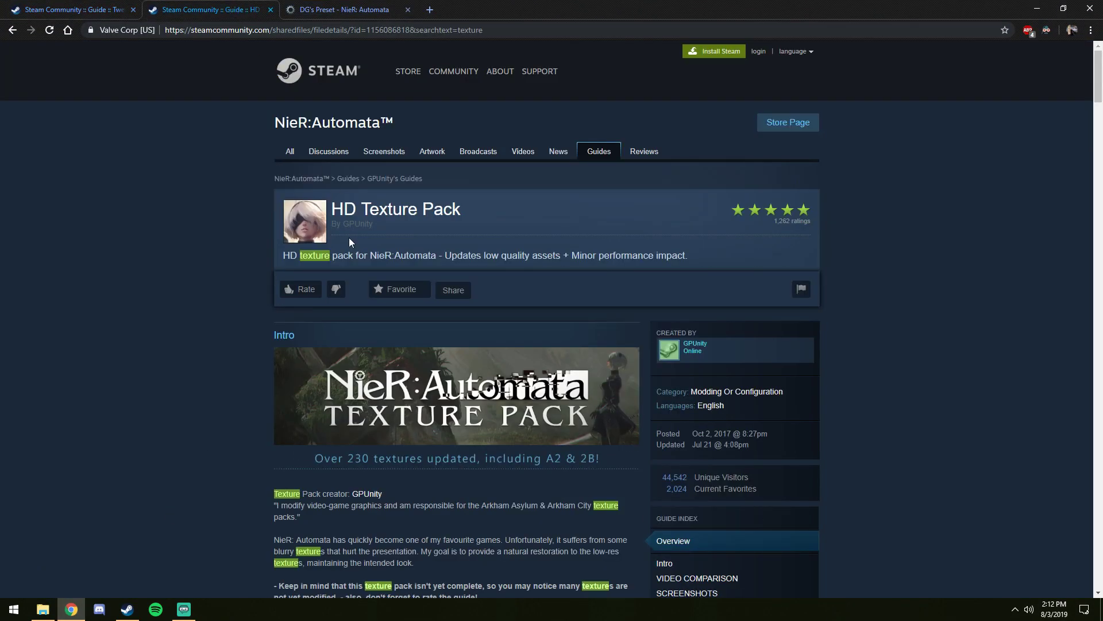
click(1041, 16)
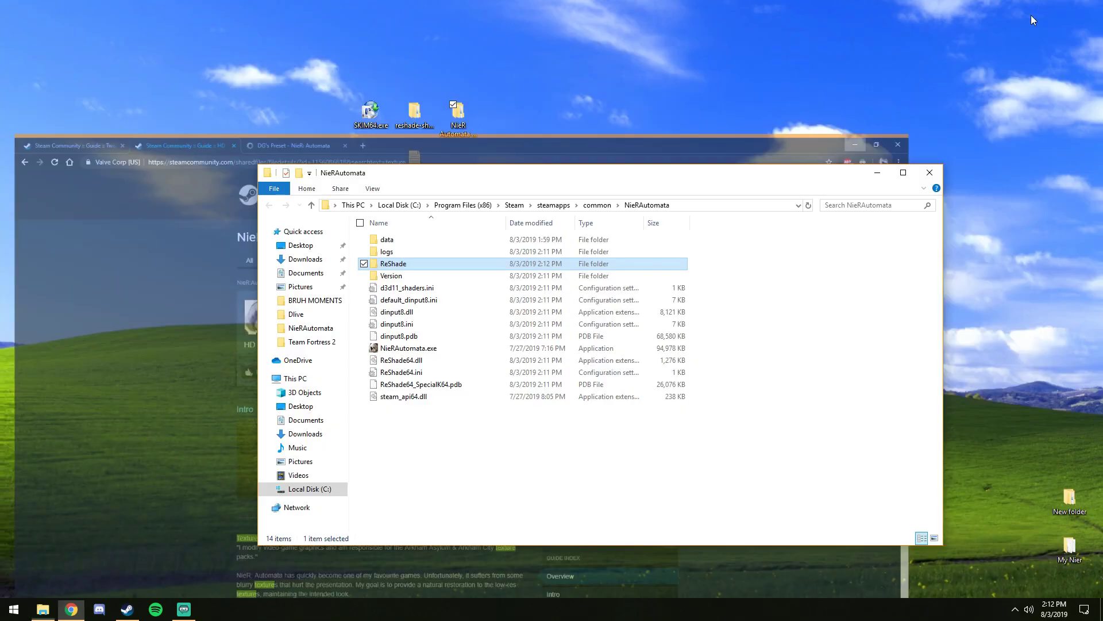
Move the FAR_Res folder from the desktop's NieR Automata texture pack folder into the NieRAutomata game folder, and close the source window.
double_click(457, 115)
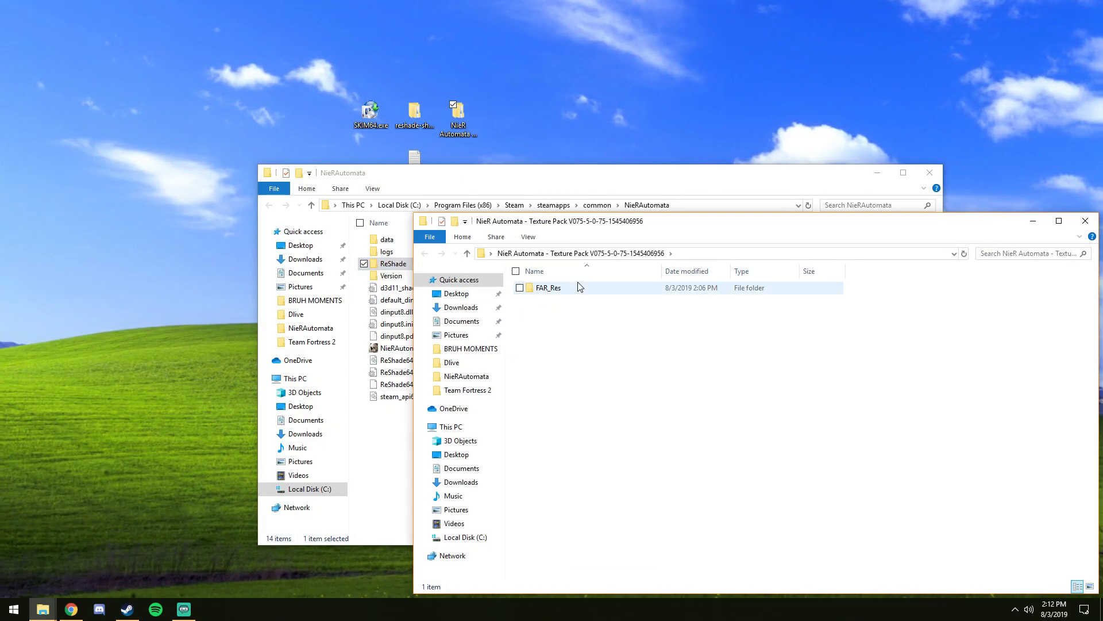
drag(635, 220, 773, 272)
drag(684, 339, 406, 438)
click(1013, 288)
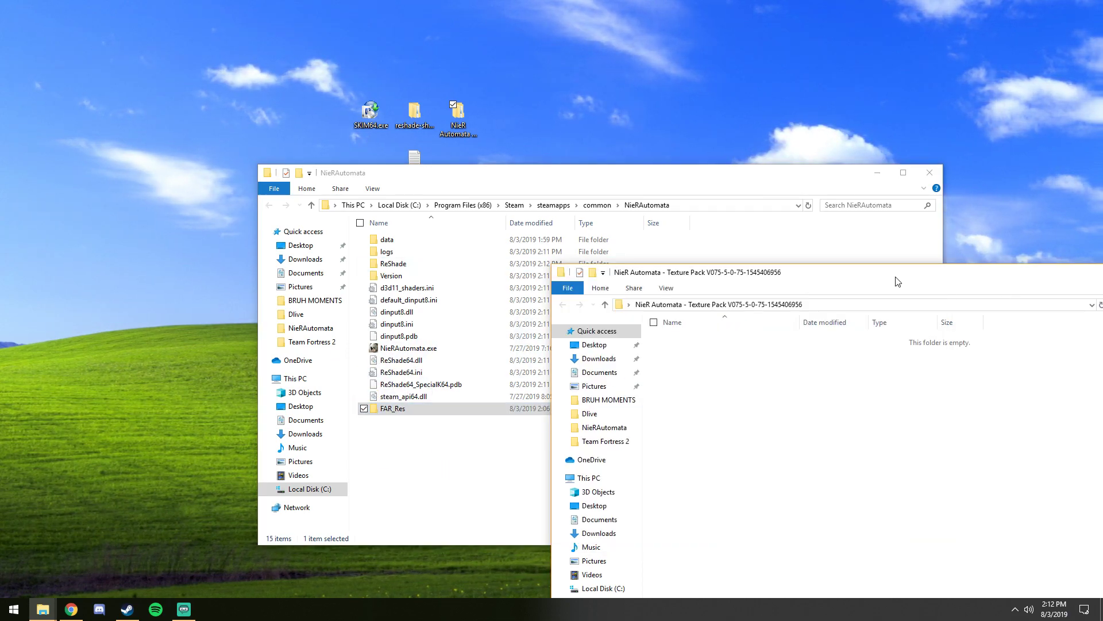
drag(895, 277, 630, 242)
click(957, 237)
Move the SweetFX settings text file from the desktop into the NieRAutomata game folder and rename it NierFX.txt.
drag(607, 177, 683, 223)
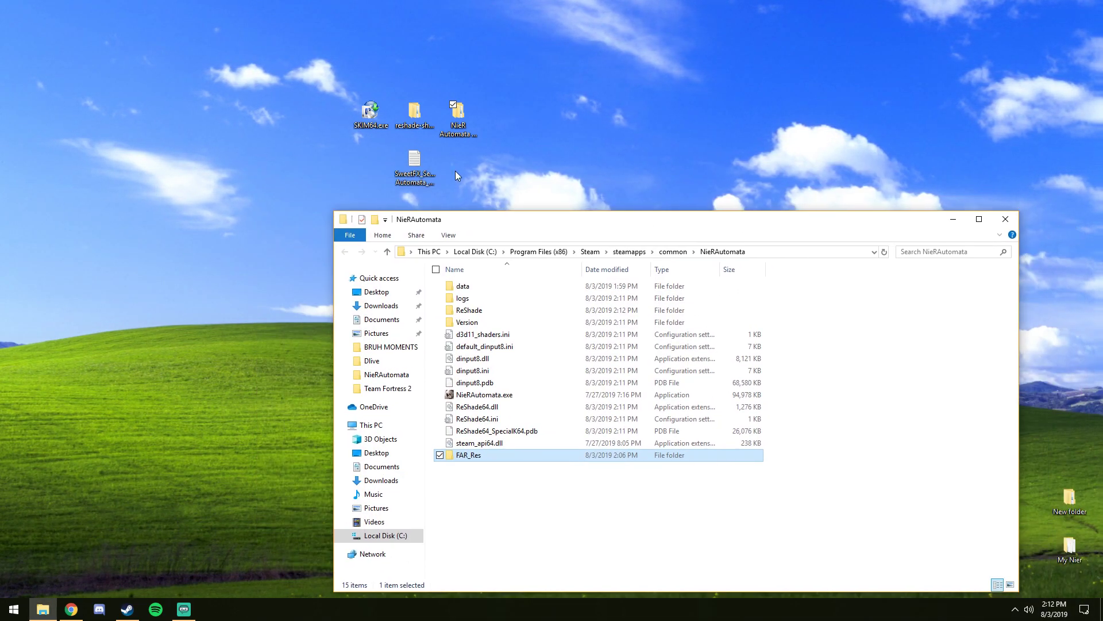
drag(415, 167, 562, 500)
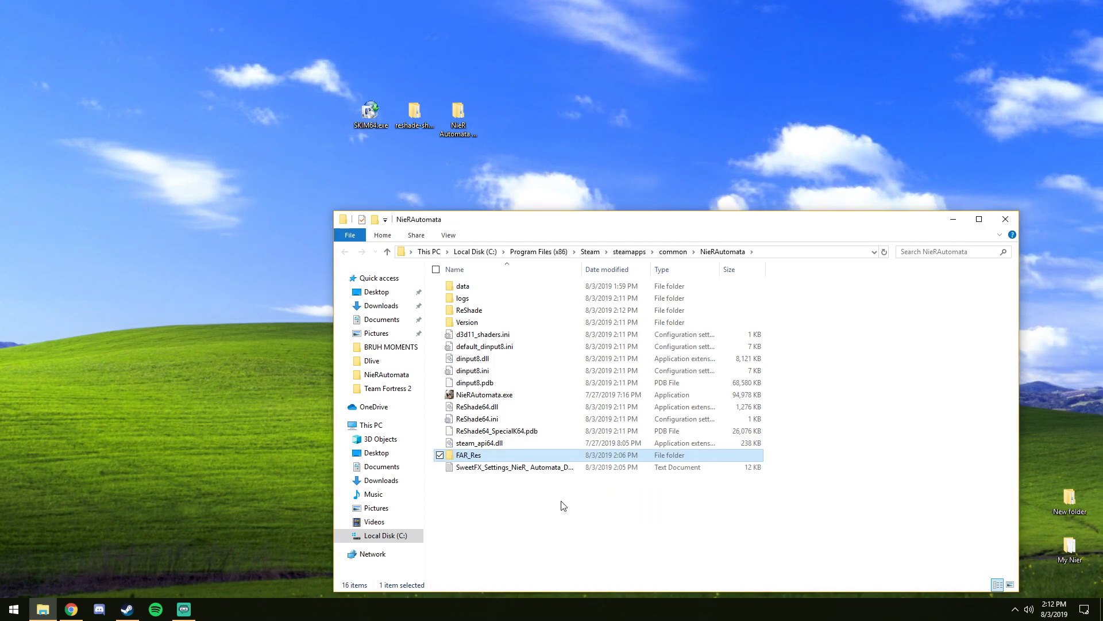
right_click(571, 470)
click(464, 443)
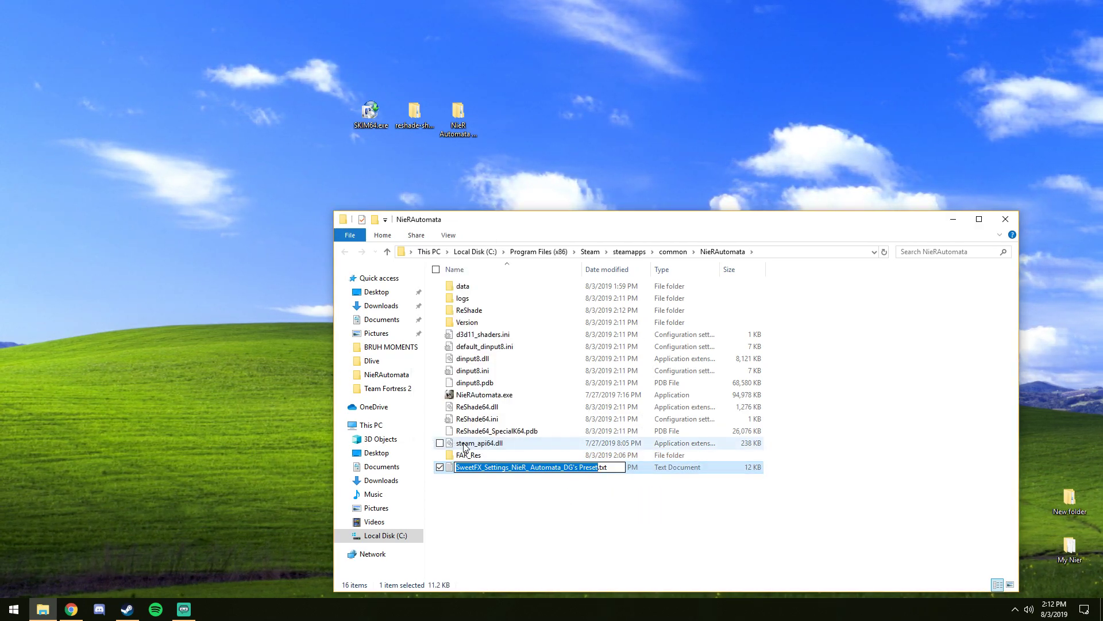
text(NierFX)
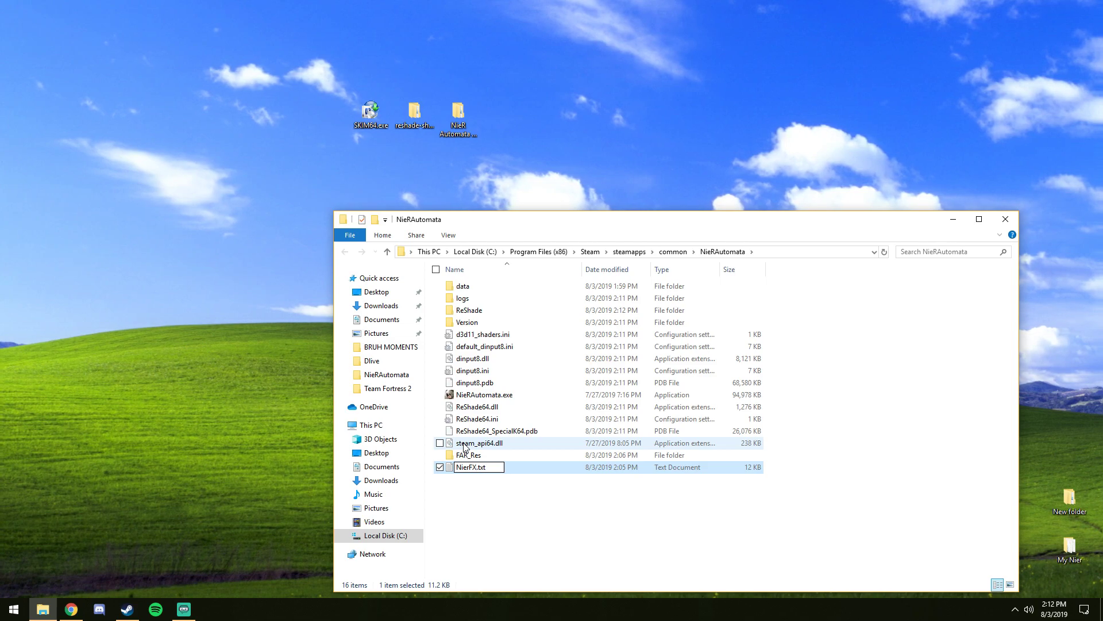
key(Return)
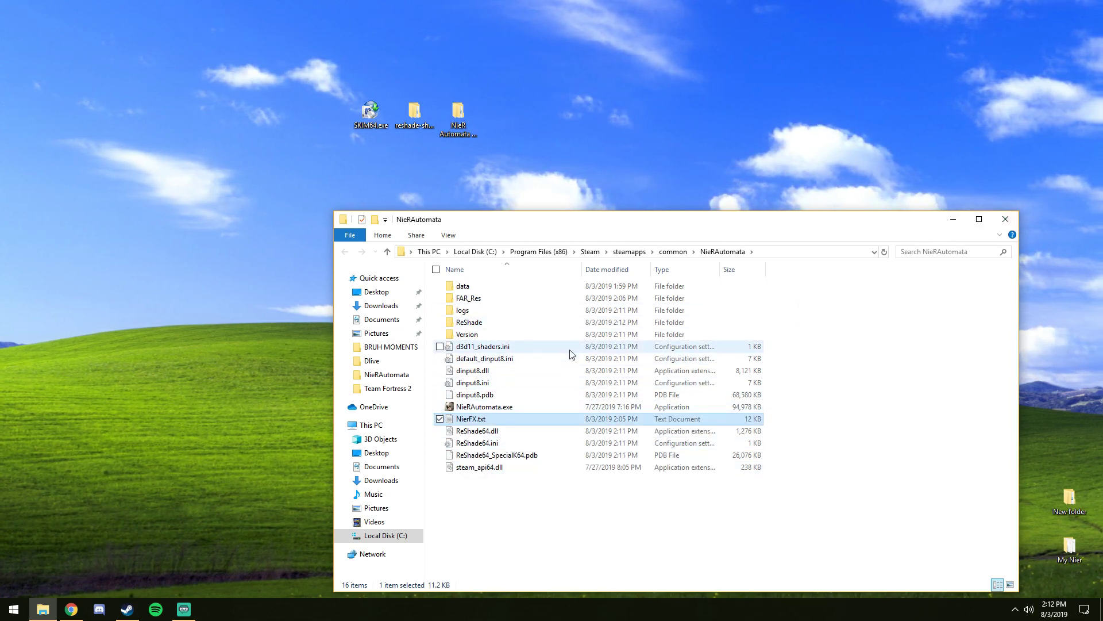
Open dinput8.ini from the game folder in Notepad++ and search it for "Refresh".
right_click(499, 383)
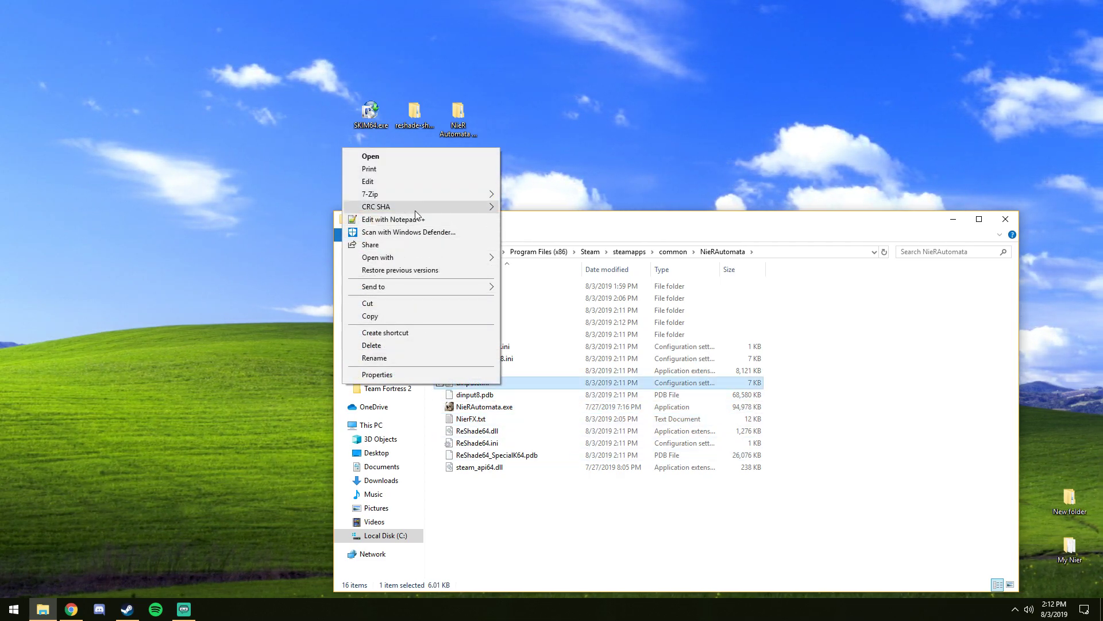
click(402, 219)
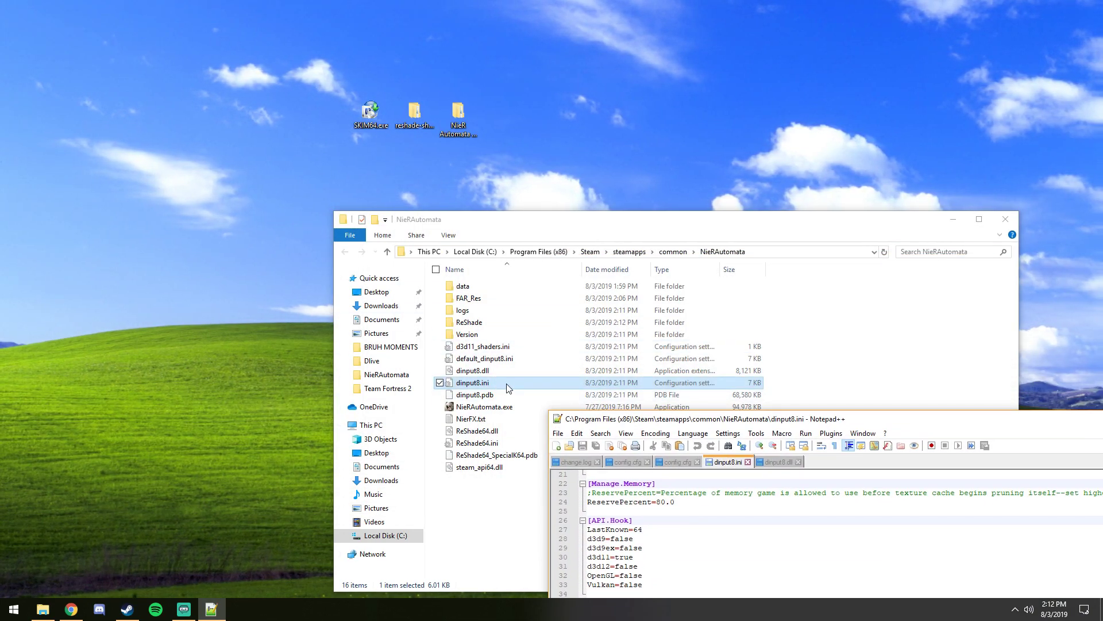
drag(827, 418, 526, 119)
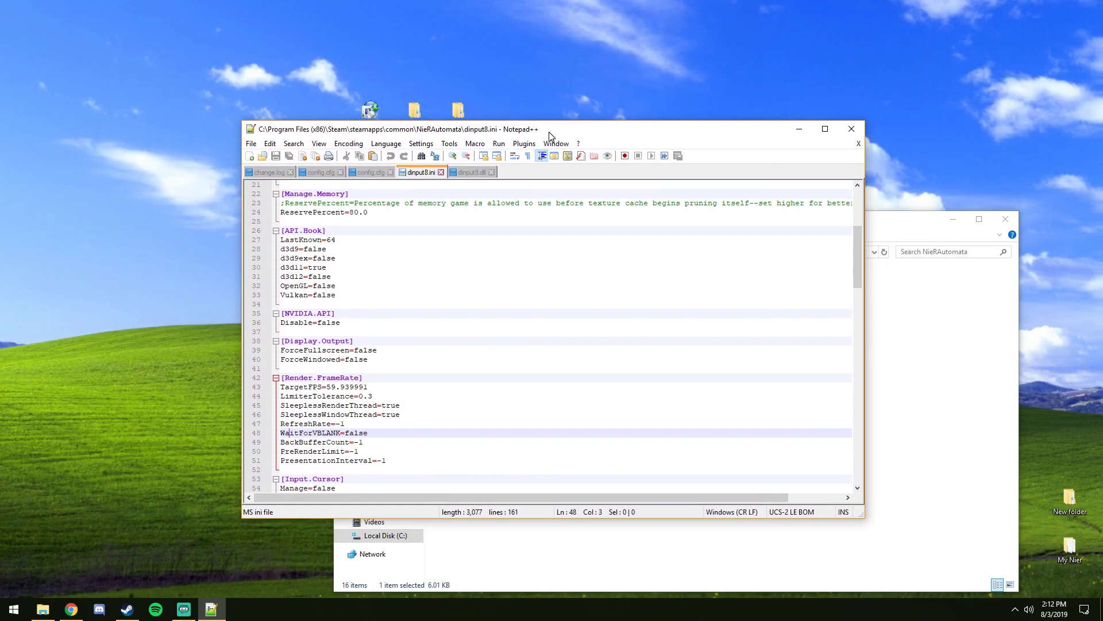
key(ctrl+f)
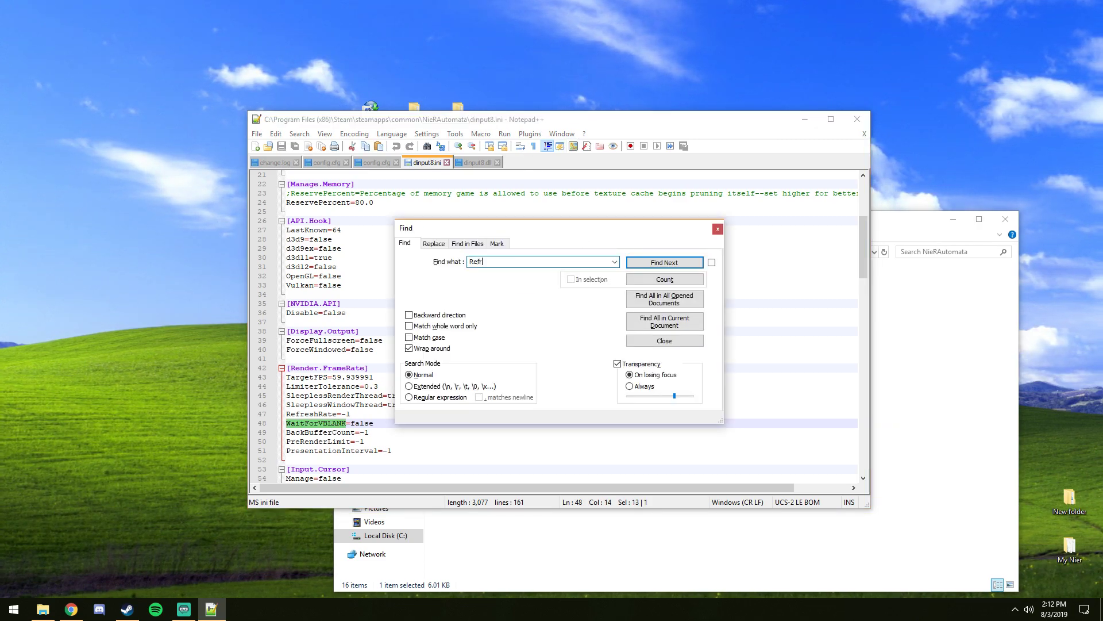
key(Return)
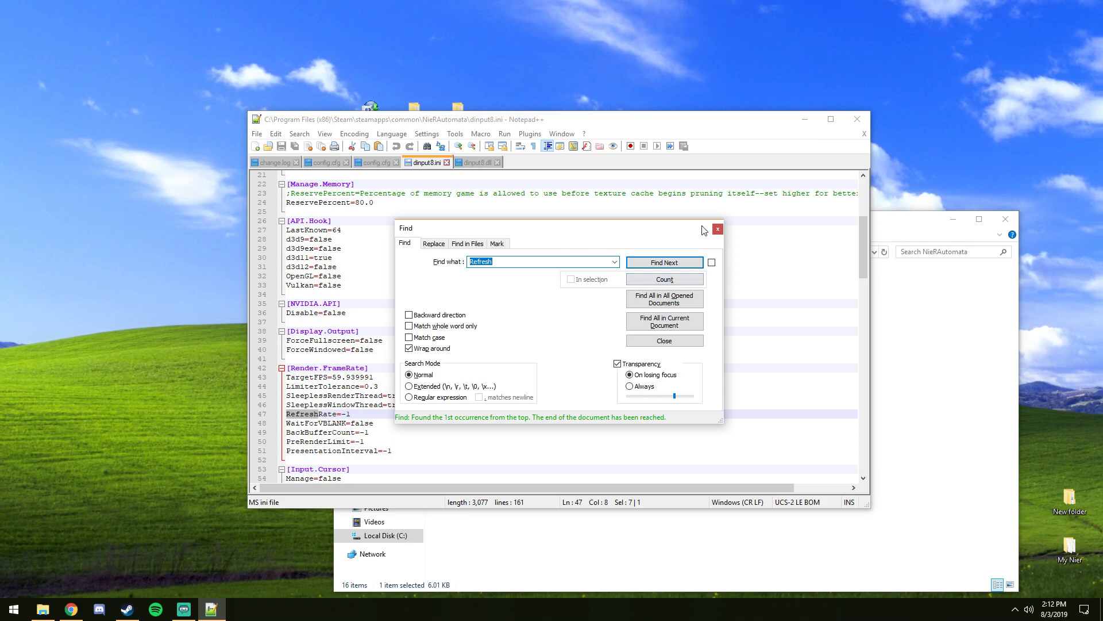
click(717, 228)
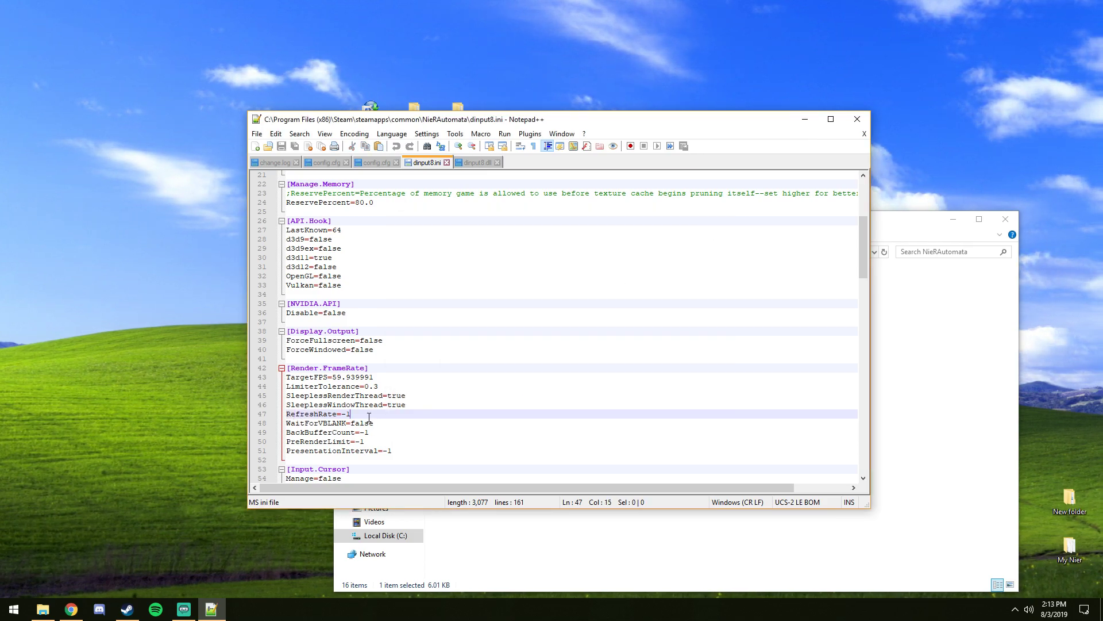
Set RefreshRate to 144 under Render.FrameRate, save dinput8.ini and close Notepad++.
key(BackSpace)
key(BackSpace)
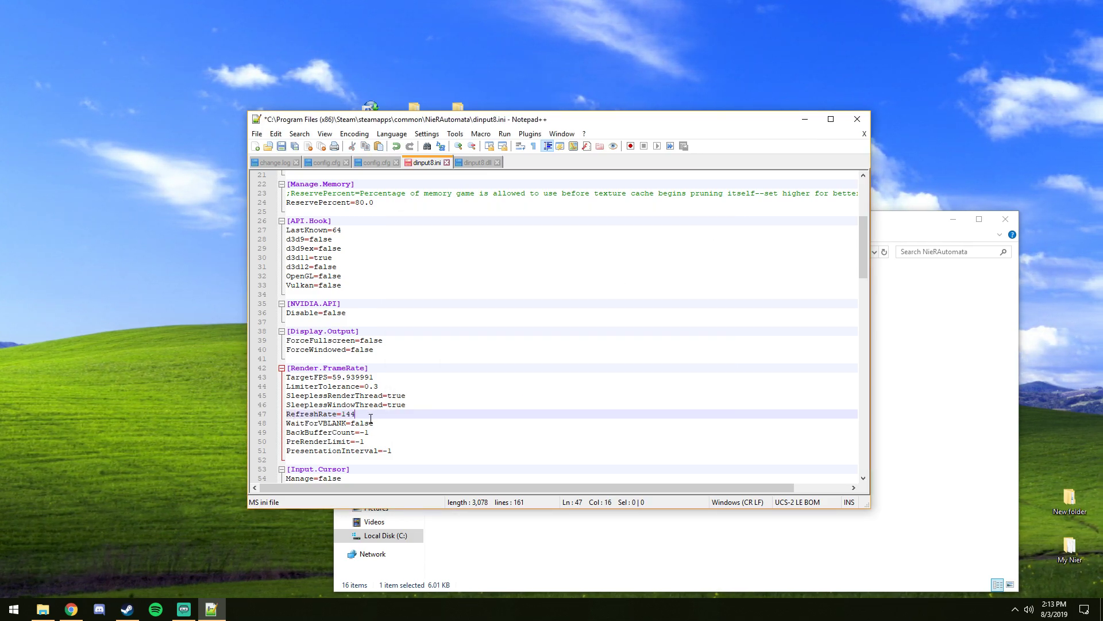
key(ctrl+s)
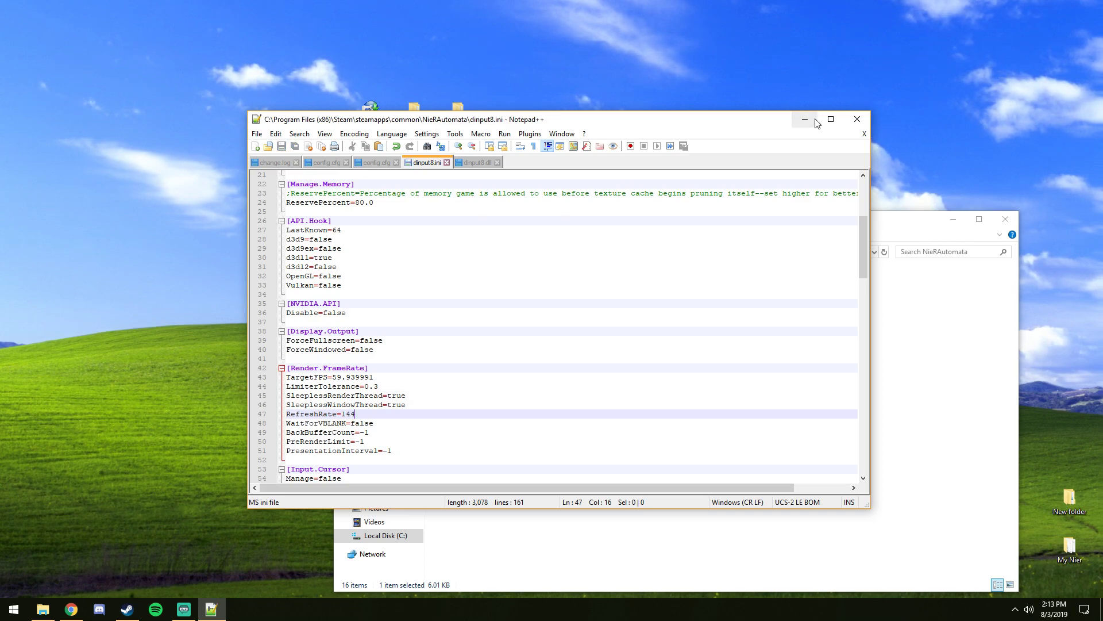
click(858, 120)
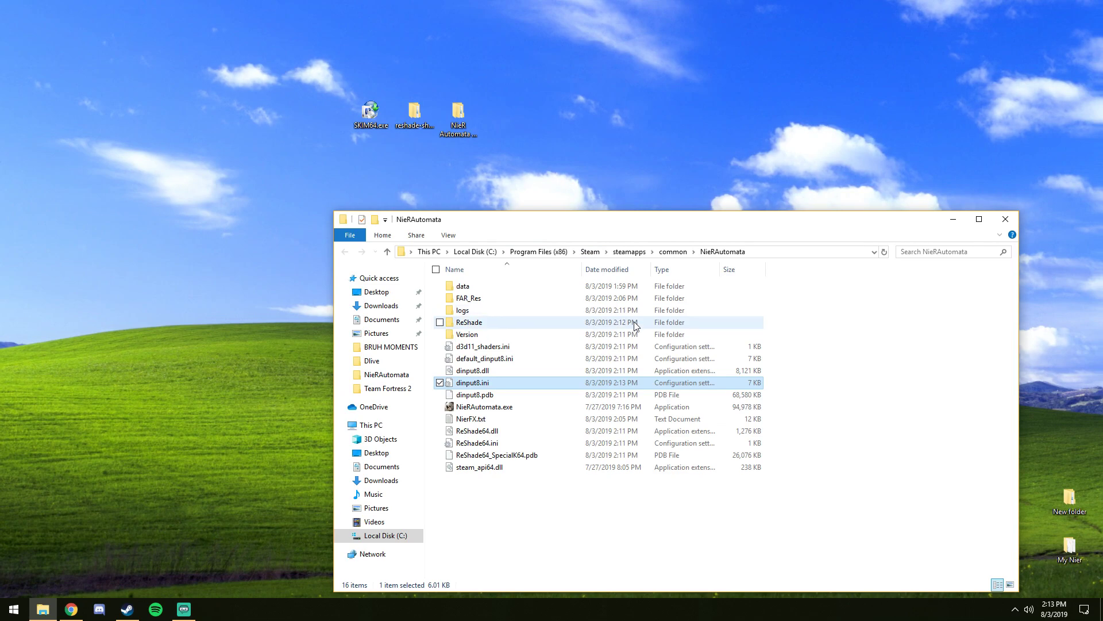
Close the game folder window, switch to Steam and launch NieR:Automata.
click(1005, 219)
click(127, 609)
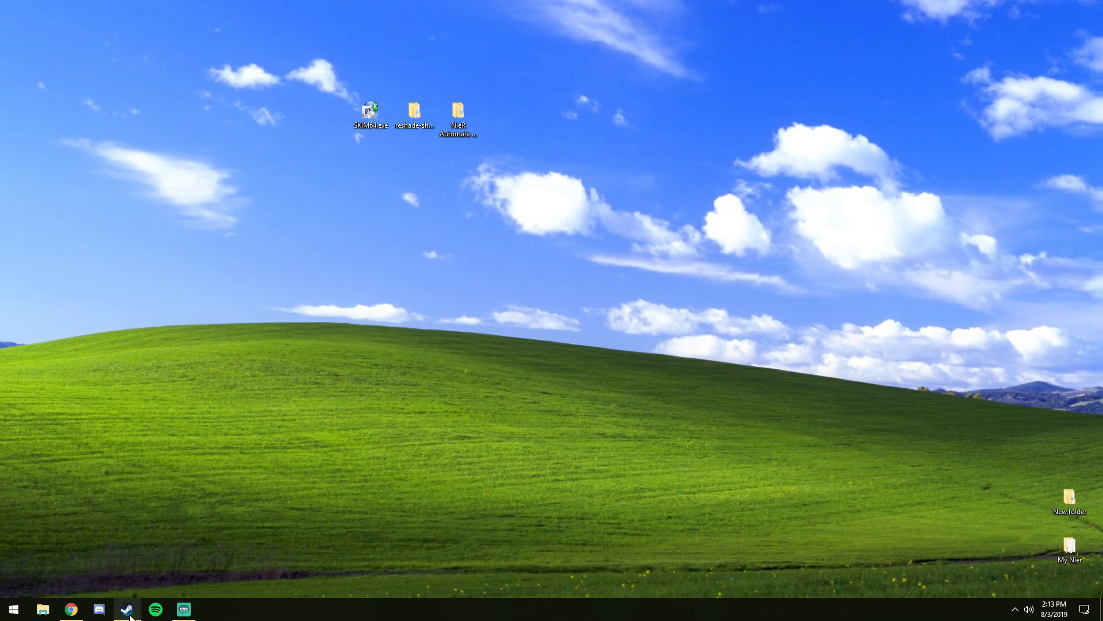
click(199, 120)
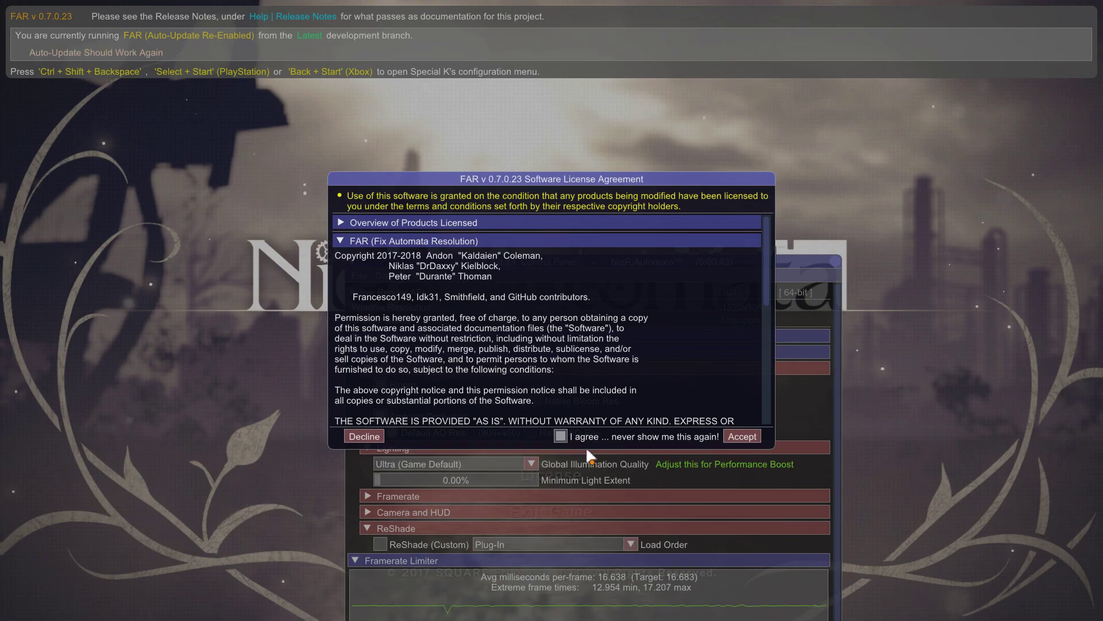
Accept the FAR license agreement, enable ReShade (Custom) with its load order set to Early, and close the FAR control panel.
click(737, 438)
drag(715, 260, 677, 36)
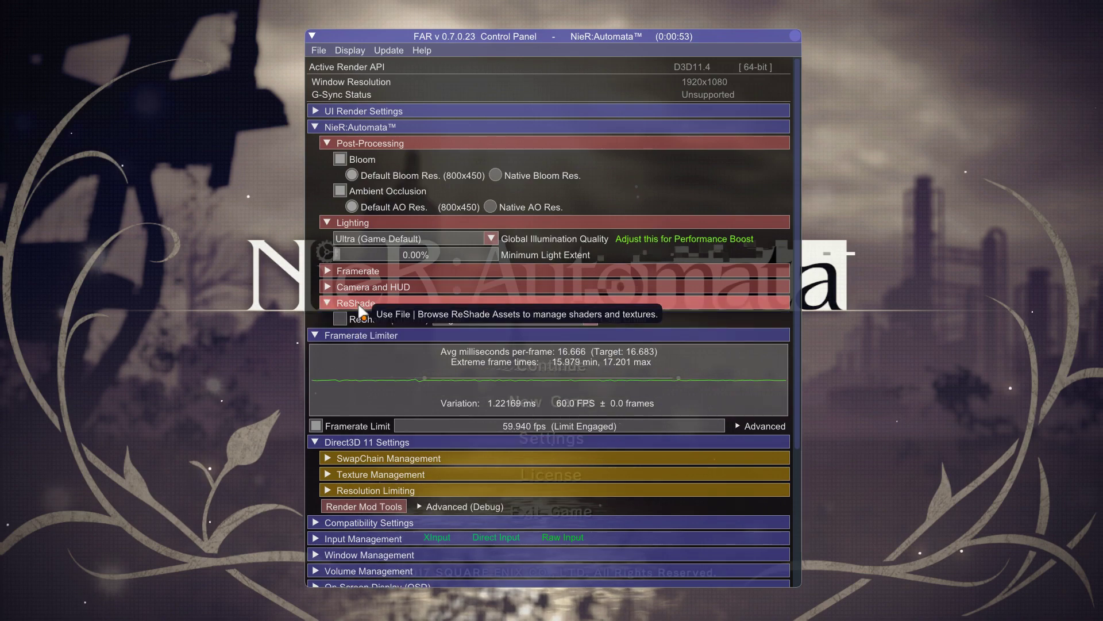
mouse_move(346, 320)
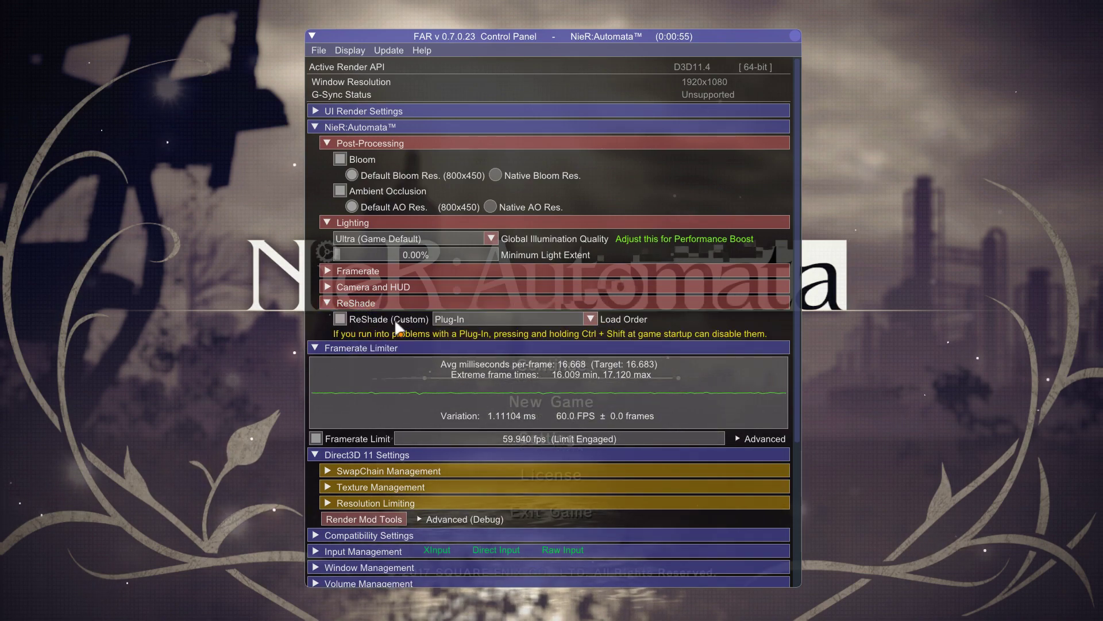
click(457, 318)
click(459, 335)
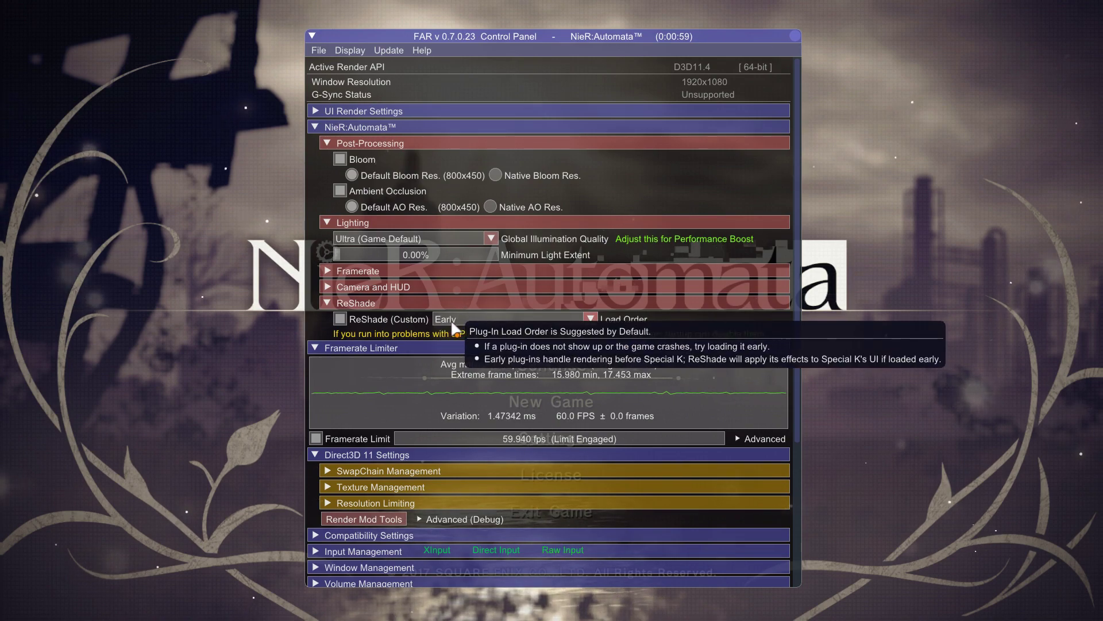
key(ctrl+shift+BackSpace)
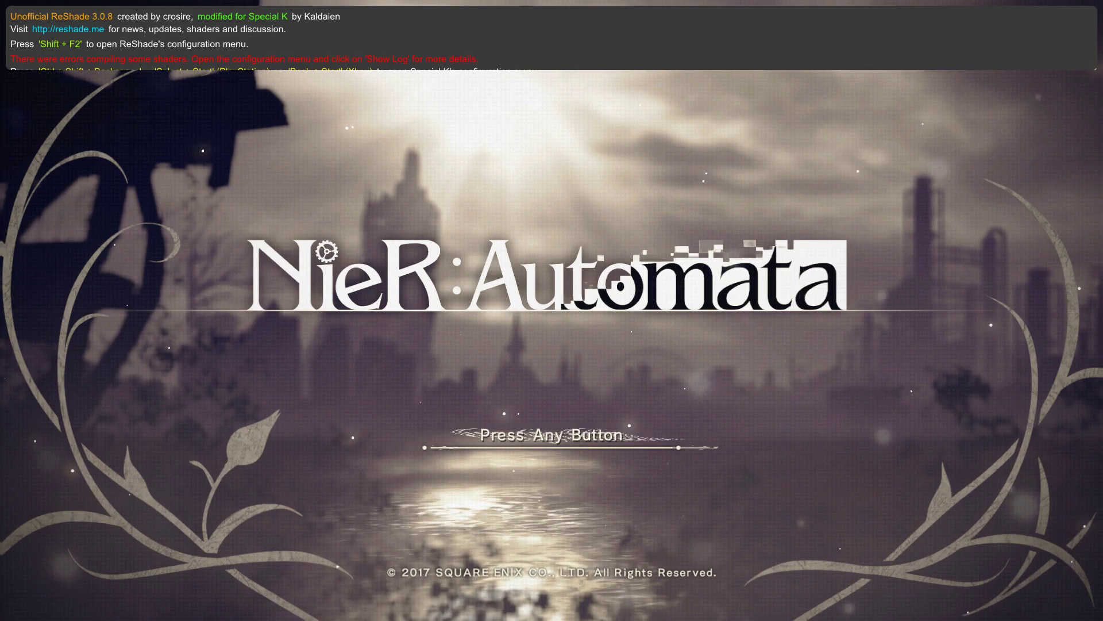
Enter the game's main menu and check that ReShade's configuration overlay opens, closing it again.
key(Return)
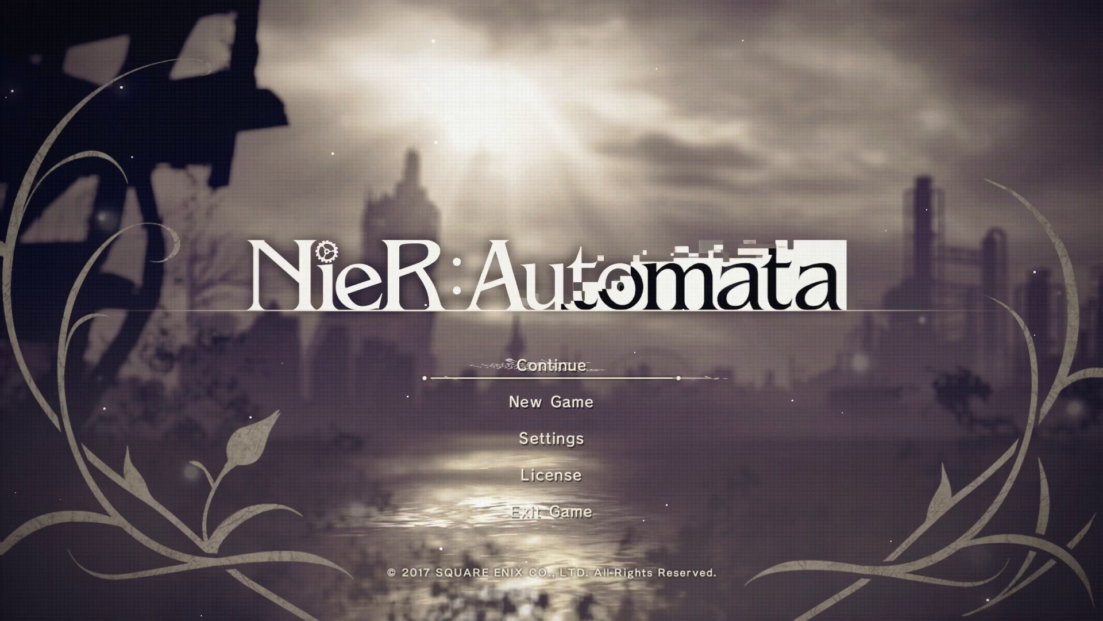
key(Home)
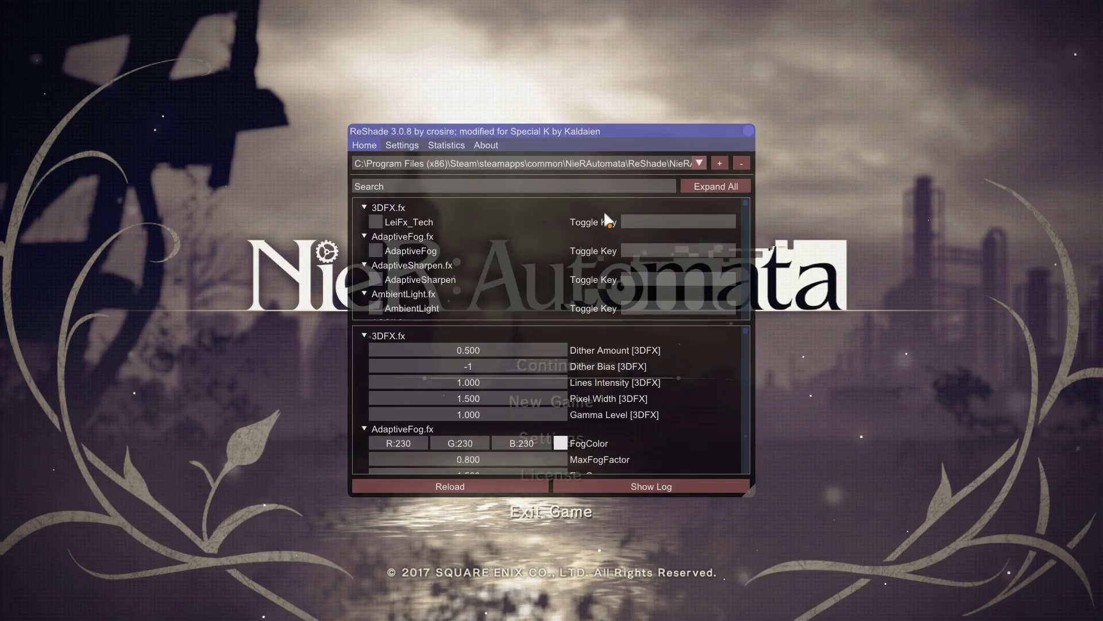
key(Home)
Continue the game by loading the second save file, at Pascal's Village.
key(Return)
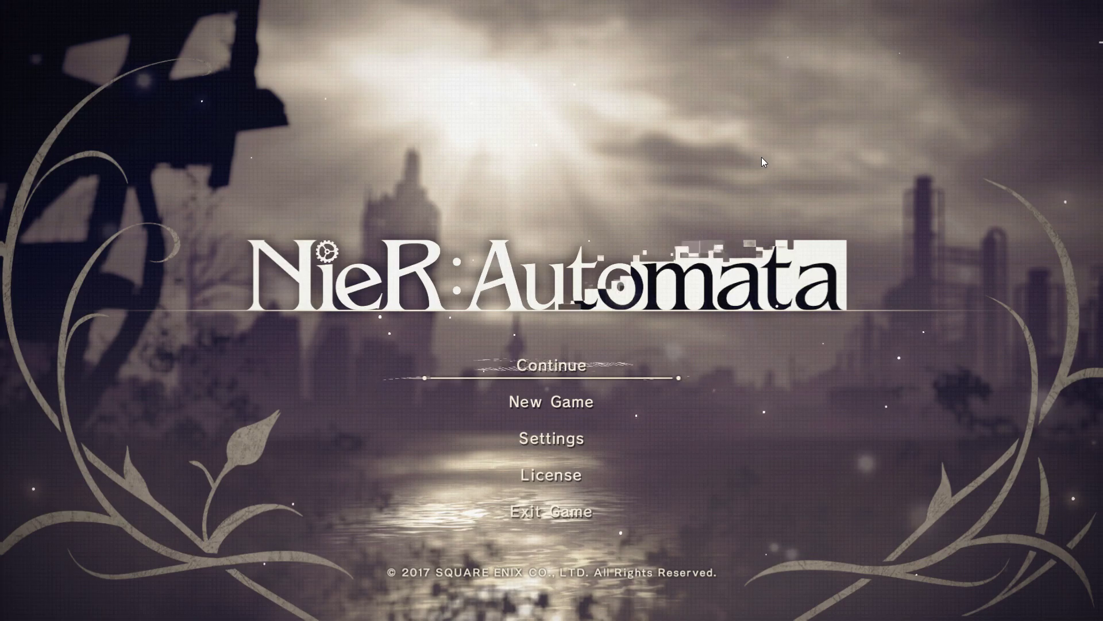
key(Down)
key(Return)
key(Left)
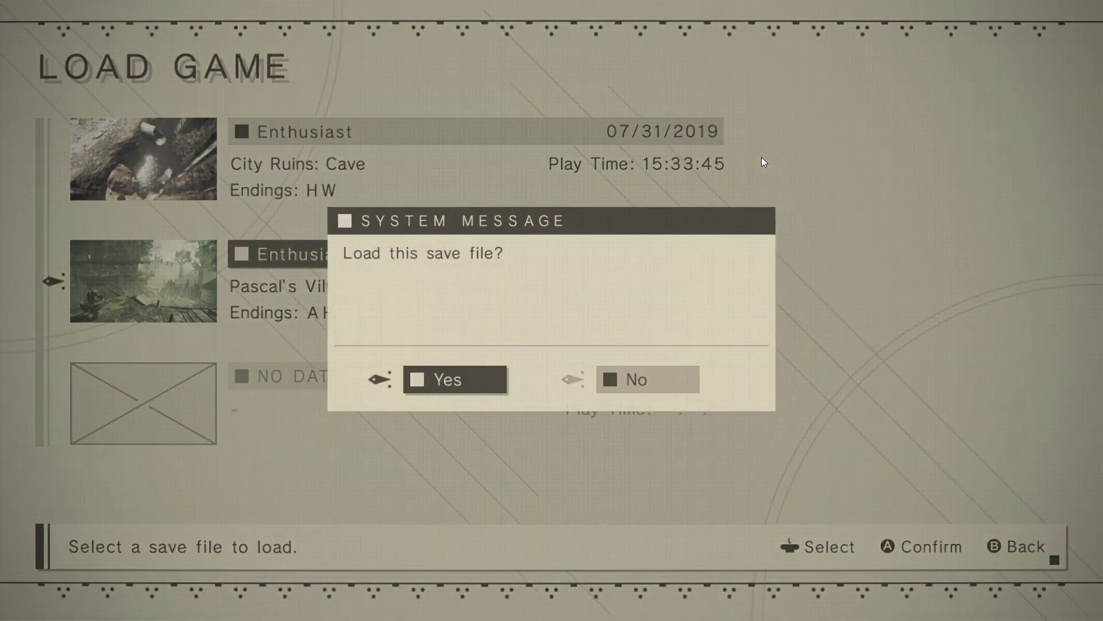
key(Return)
key(ctrl+shift+BackSpace)
key(ctrl+shift+BackSpace)
key(Return)
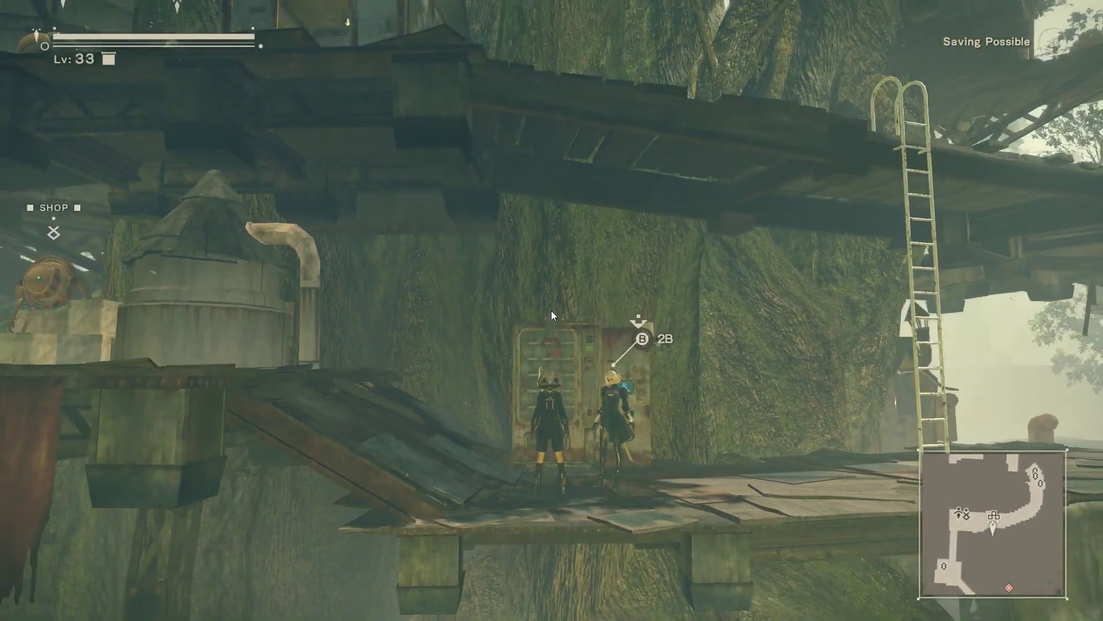
Load the NierFX.txt preset in ReShade's configuration overlay and close the overlay.
key(Home)
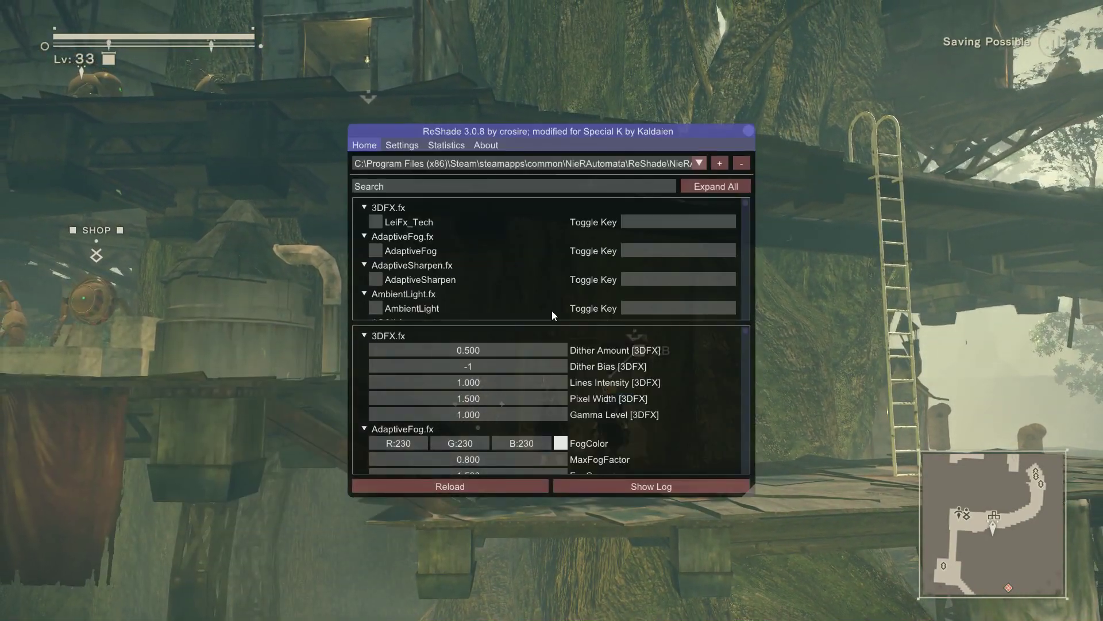
click(449, 164)
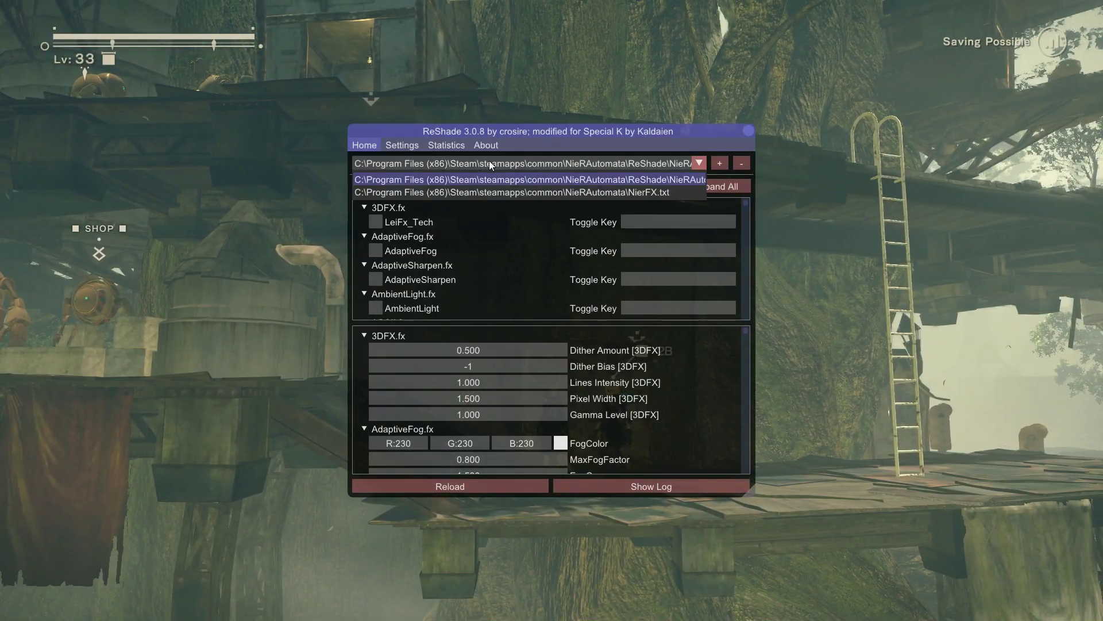
click(639, 193)
click(745, 130)
Run the character back and forth along the platform and onto the ladder to examine the preset's look in the game.
key(a)
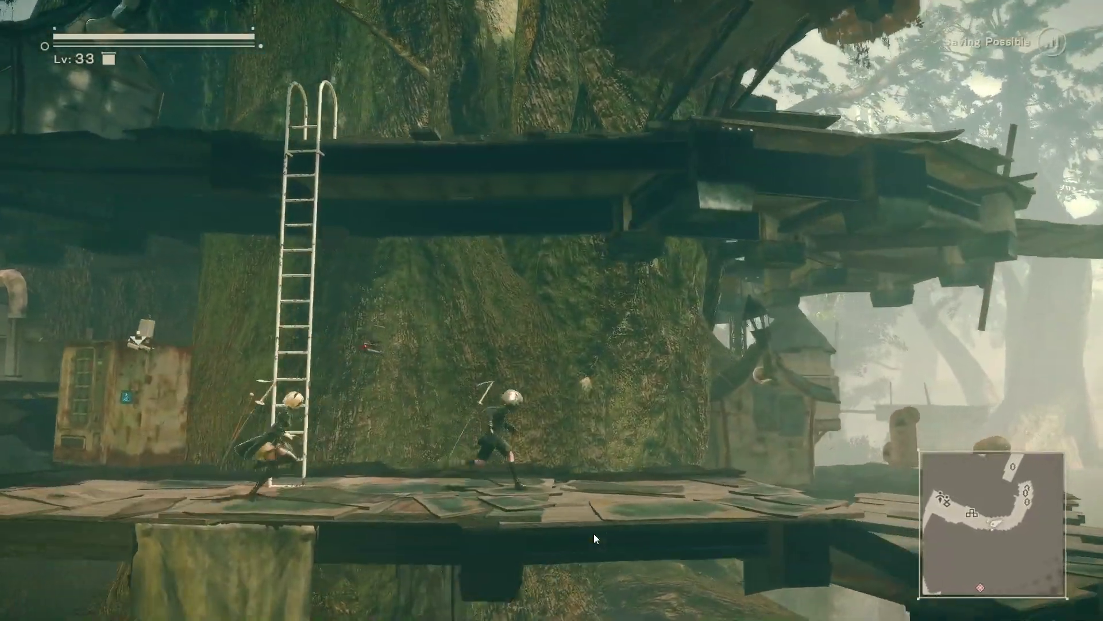
key(a)
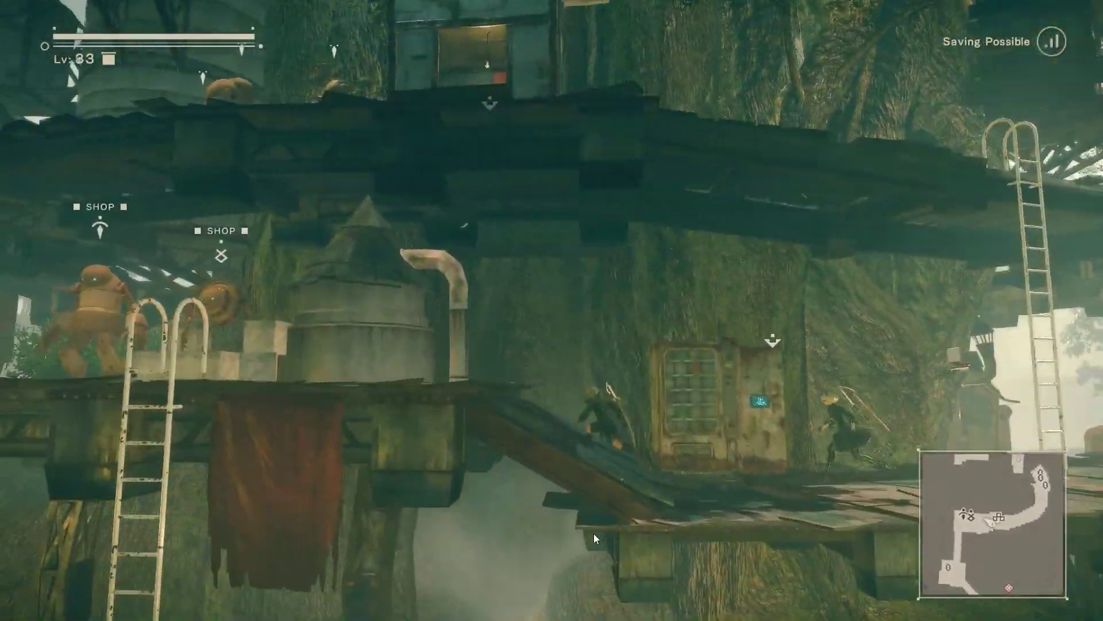
key(d)
key(d)
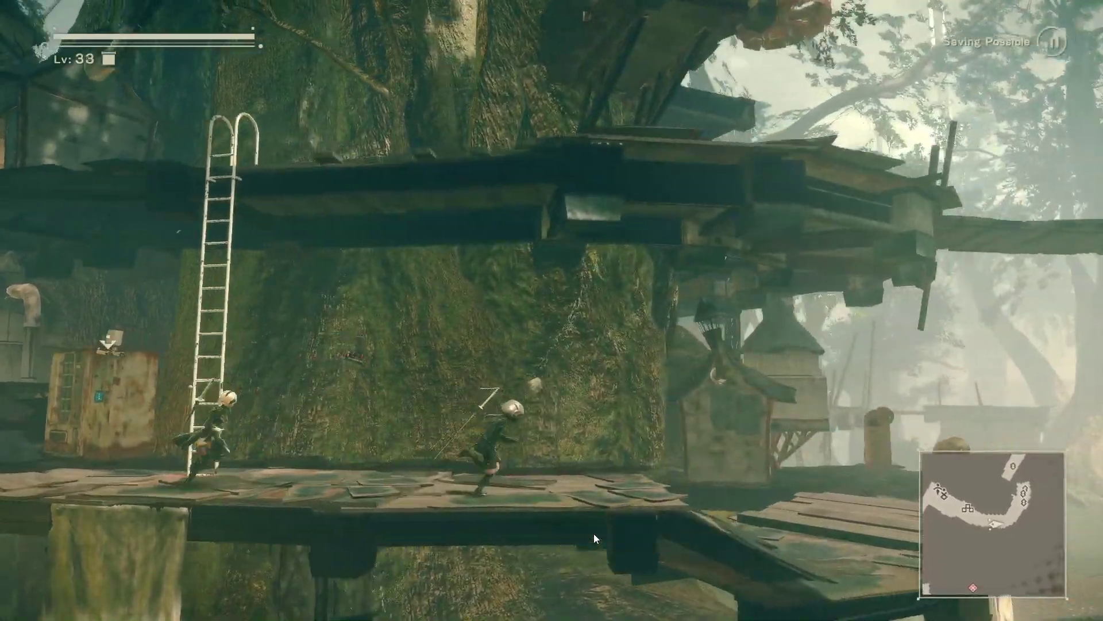
key(a)
key(a)
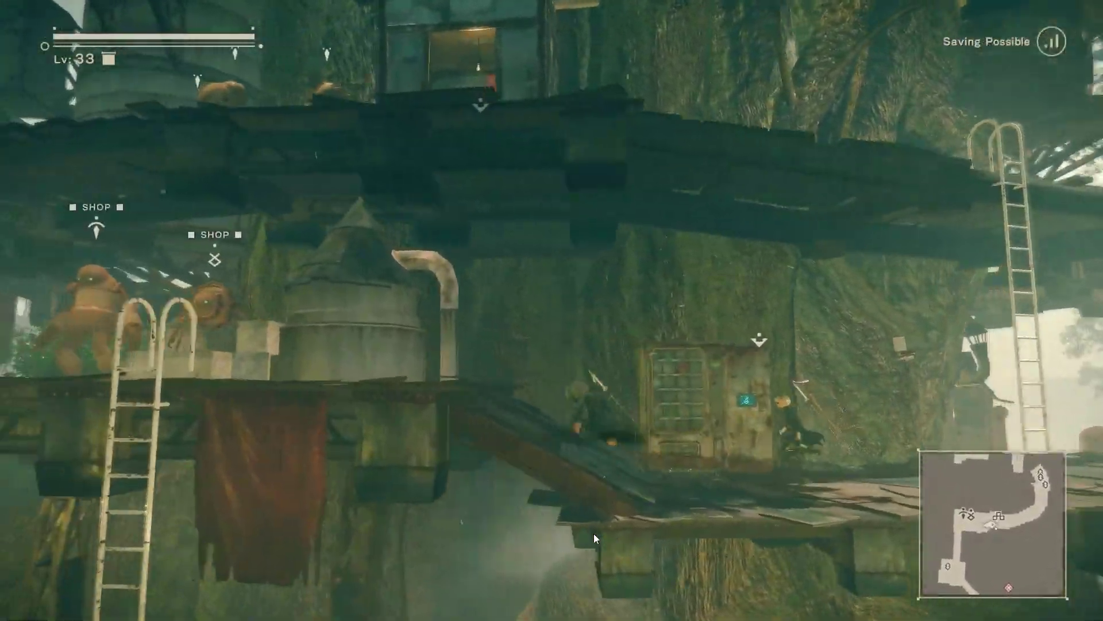
key(d)
key(w)
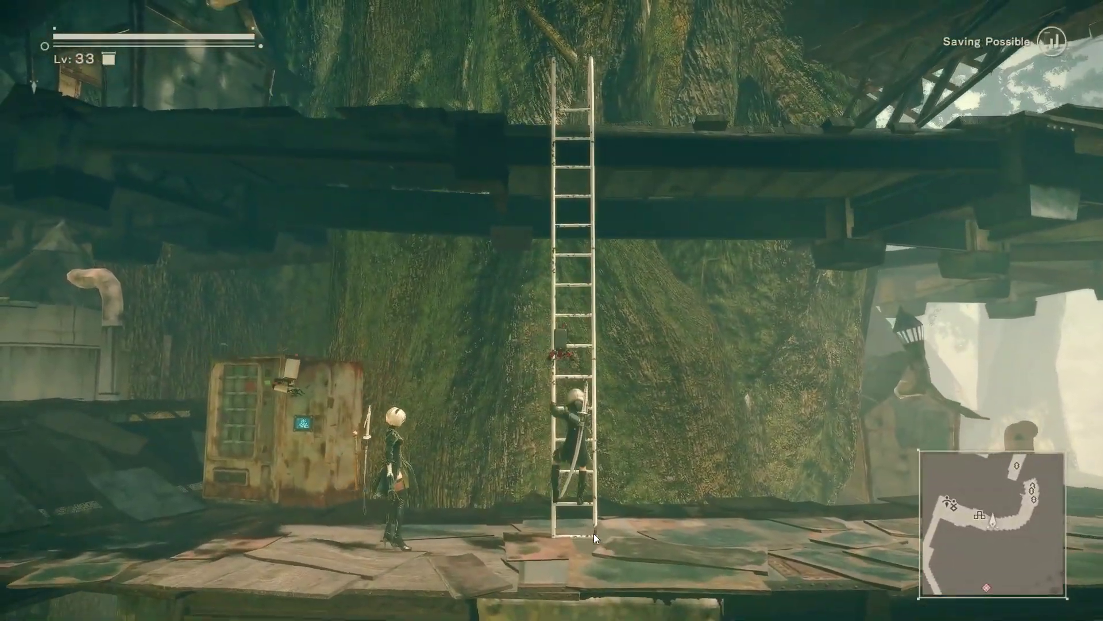
key(s)
key(a)
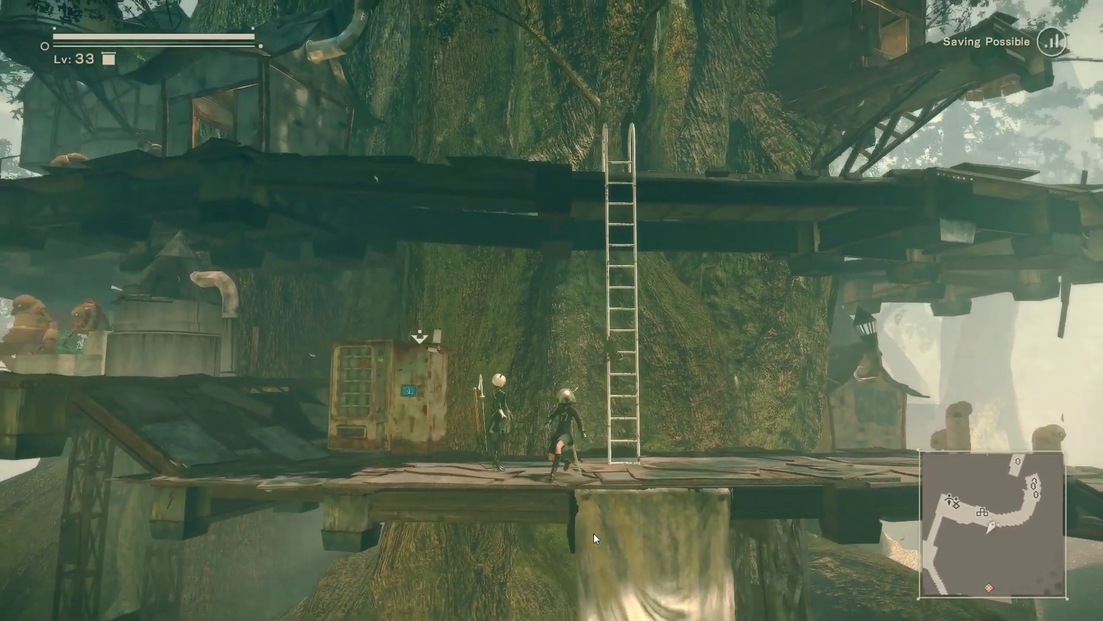
Open FAR's control panel in-game and expand the Input Management and Mouse Cursor settings to examine them.
key(ctrl+shift+BackSpace)
drag(638, 258, 630, 41)
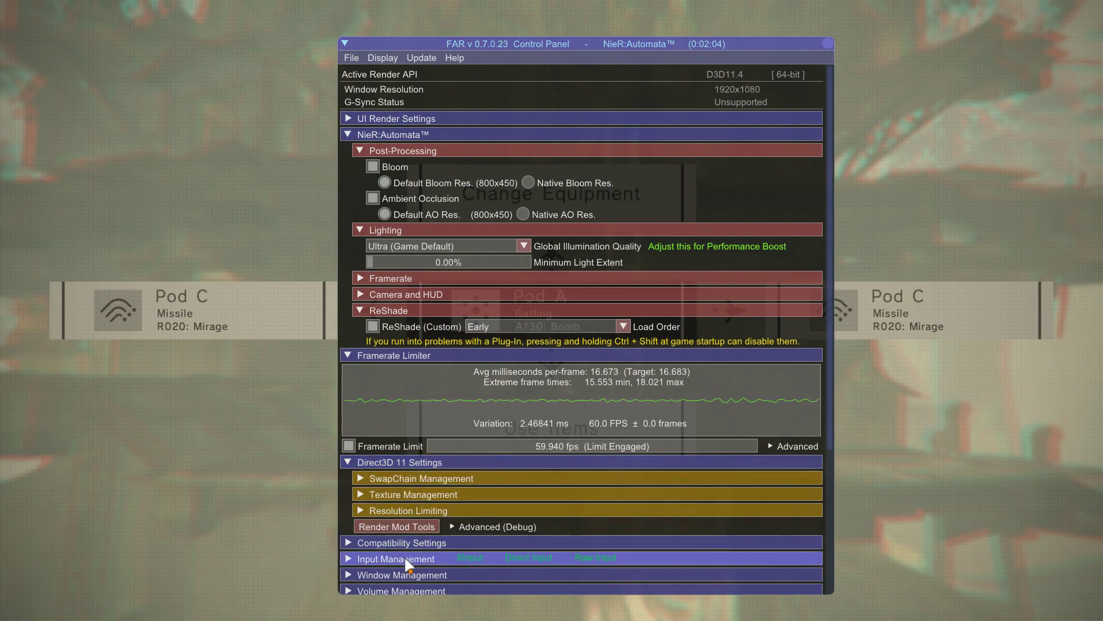
click(378, 559)
scroll(391, 556, down, 5)
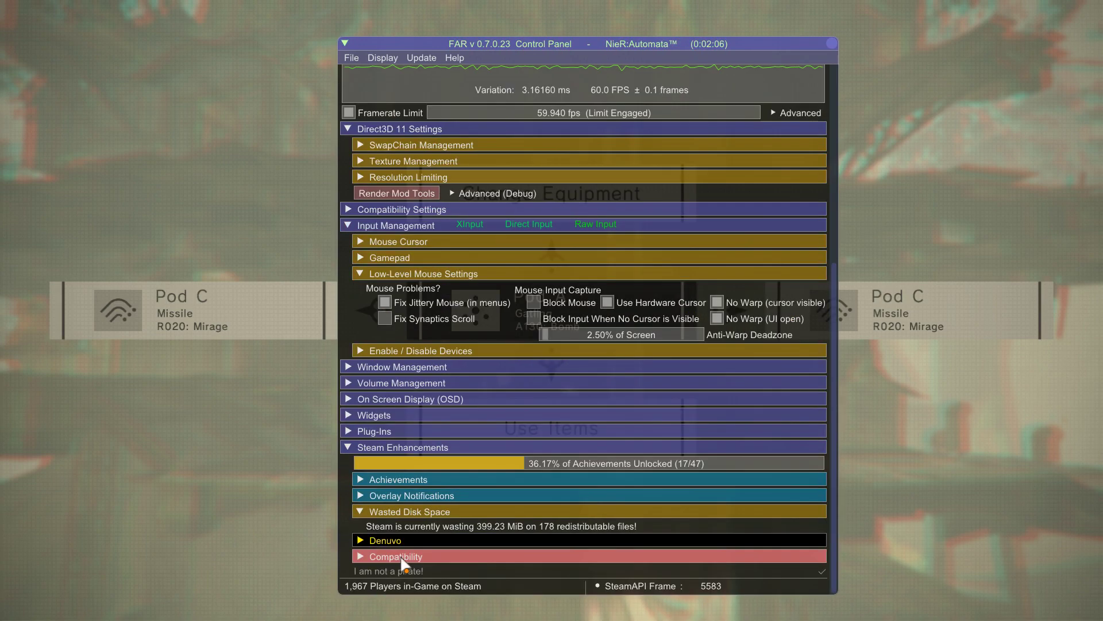
click(399, 241)
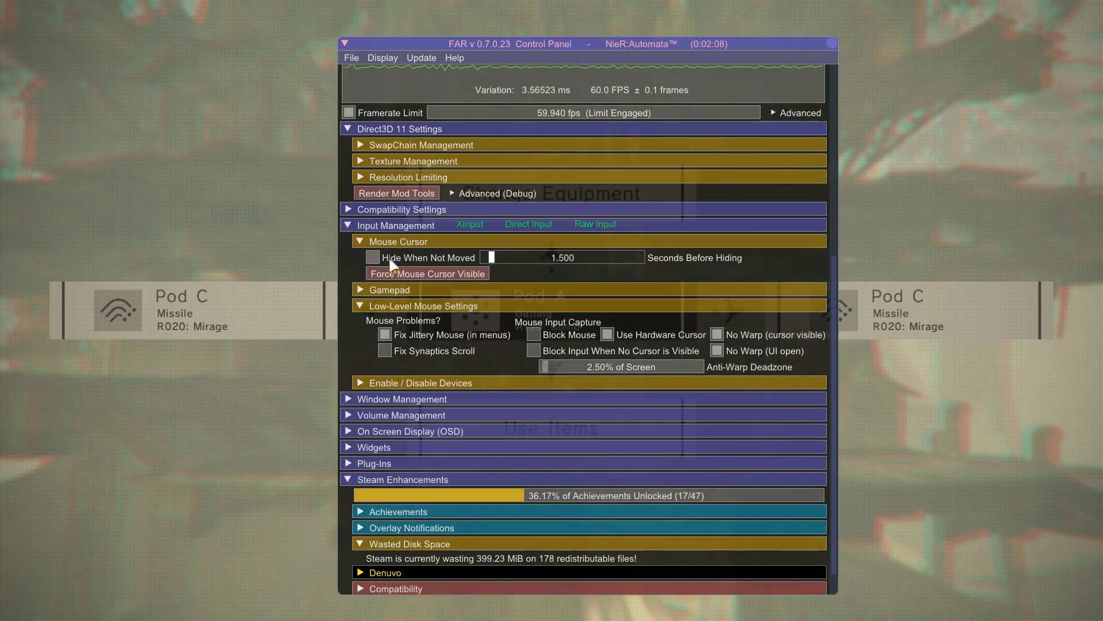
Expand FAR's Framerate settings to read about the Remove 60 FPS Cap option, and close the control panel and the pod overlay.
scroll(431, 256, up, 5)
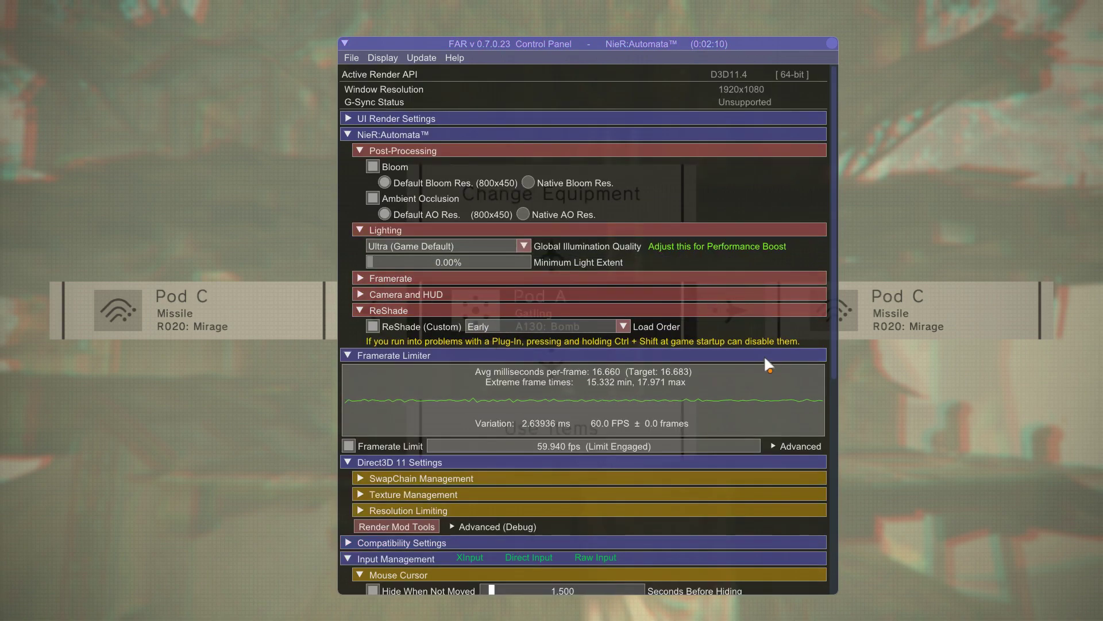
click(566, 277)
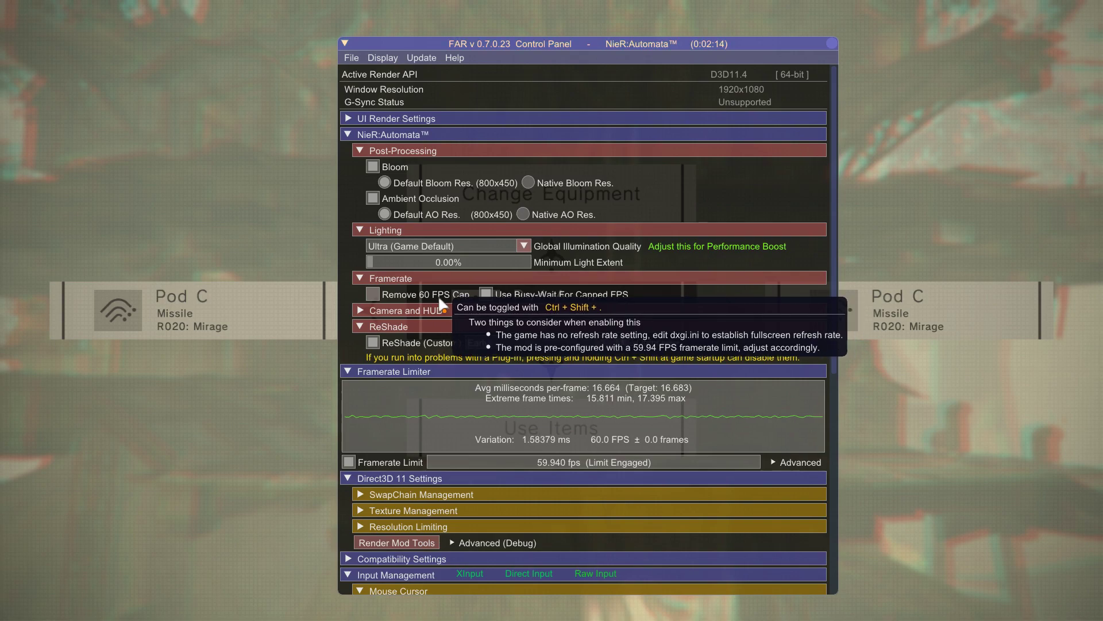
click(830, 43)
key(Left)
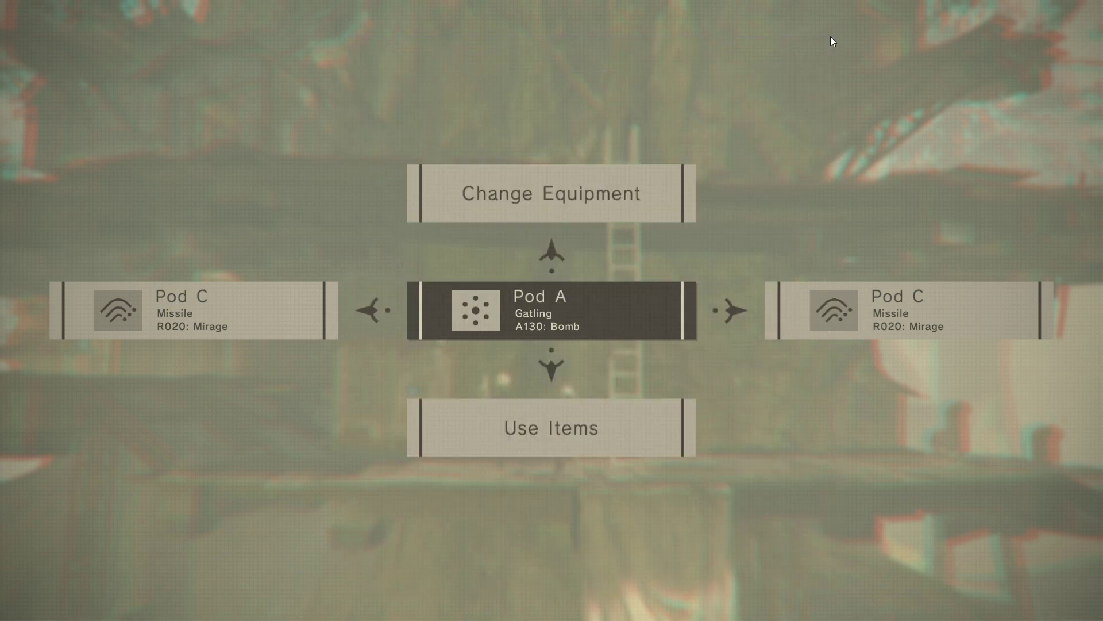
Run the character along the platform past the vending machine and ladder to view the modded graphics again.
key(a)
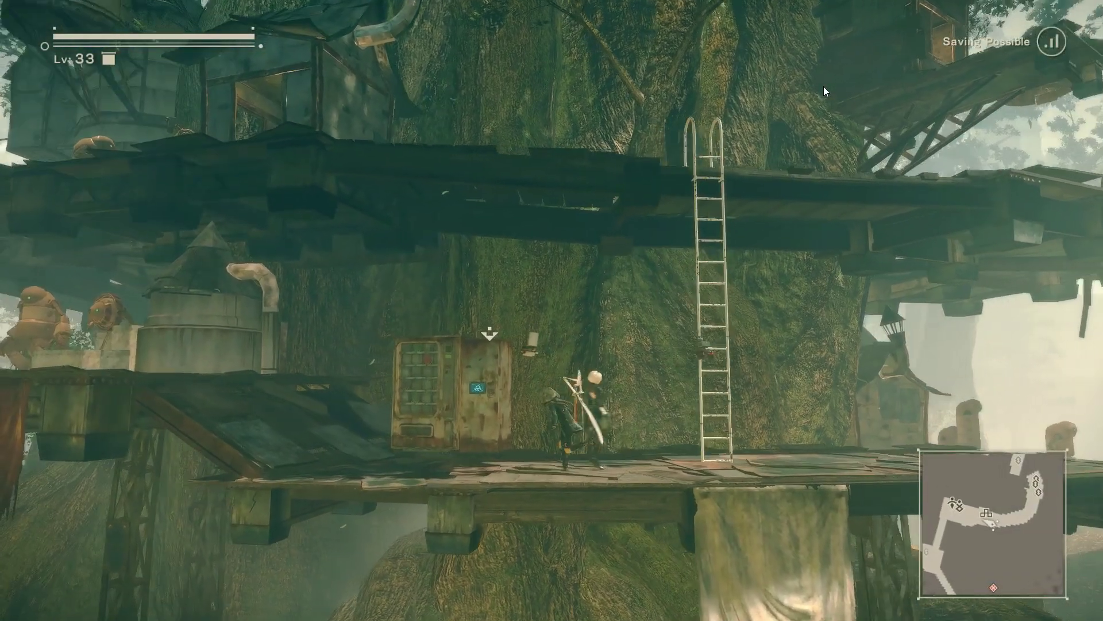
key(d)
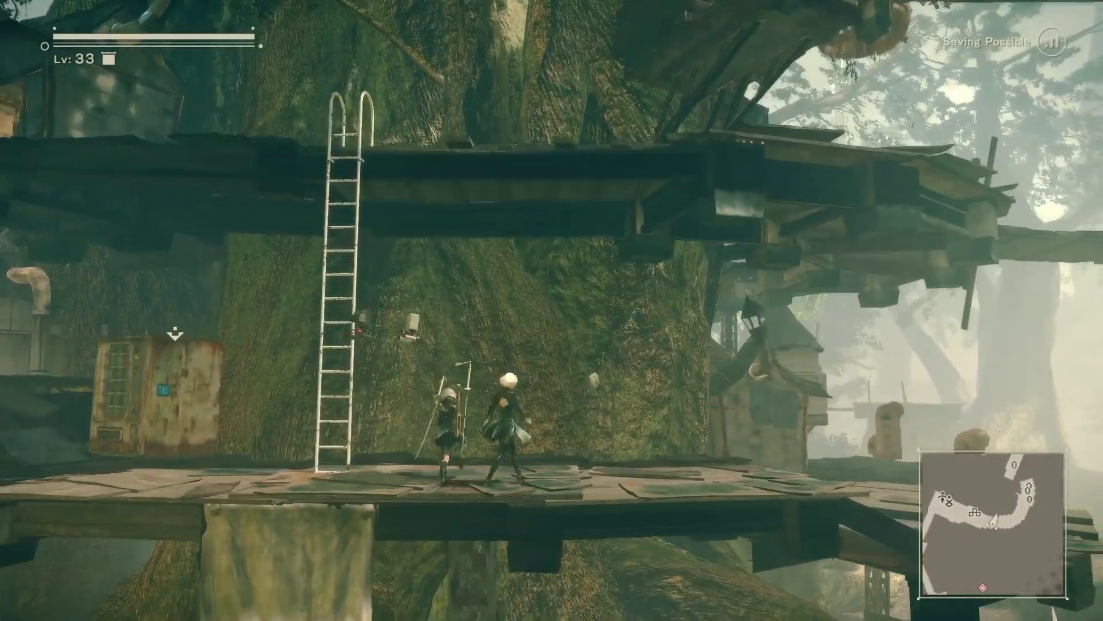
key(a)
key(w)
key(a)
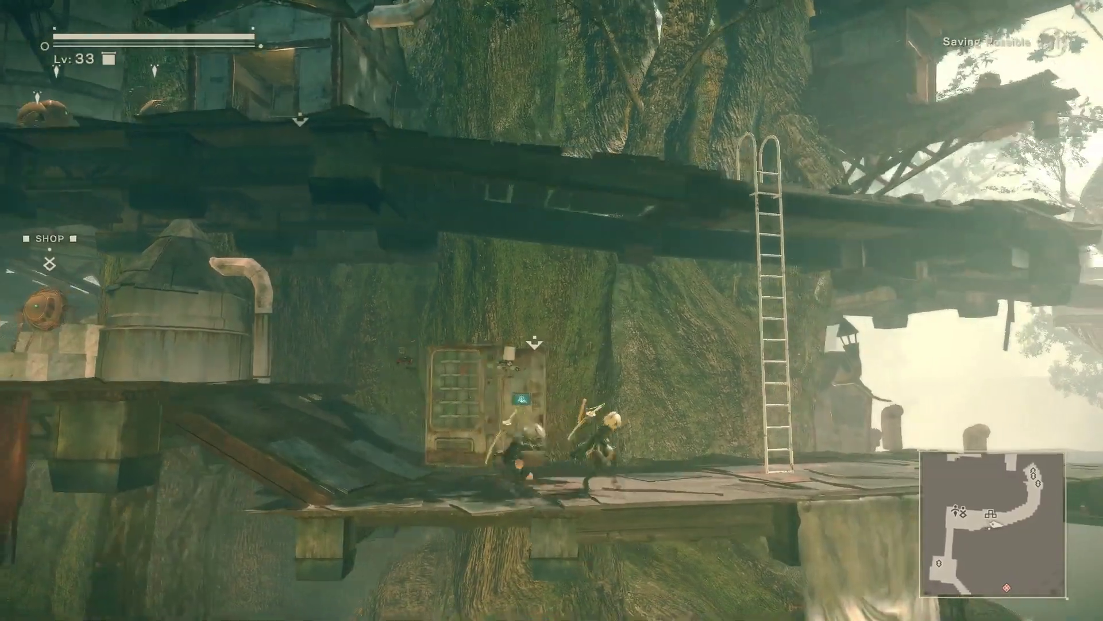
Pause the game and choose Exit Game from the System options to return to the desktop.
key(Escape)
key(Right)
key(Right)
key(Right)
key(Right)
key(Right)
key(Right)
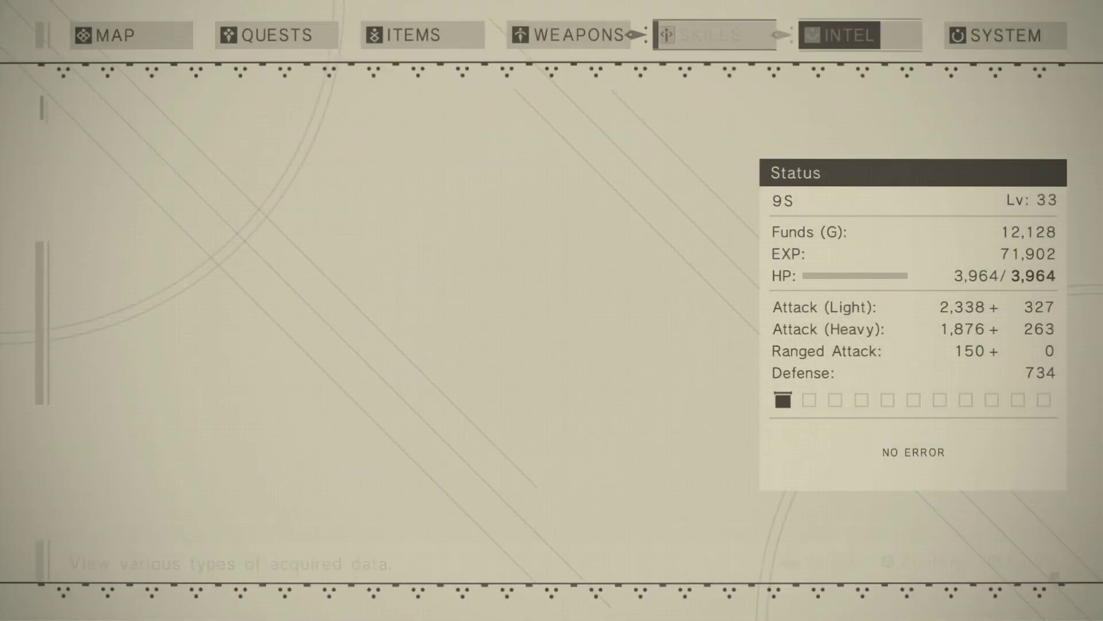
key(Down)
key(Down)
key(Down)
key(Down)
key(Down)
key(Down)
key(Down)
key(Down)
key(Return)
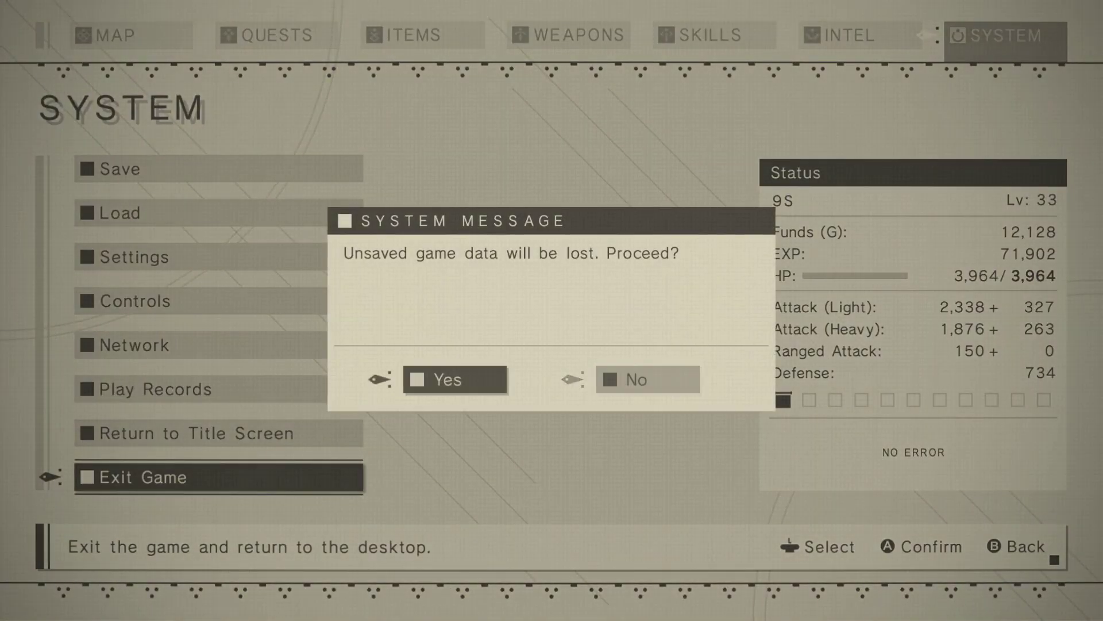